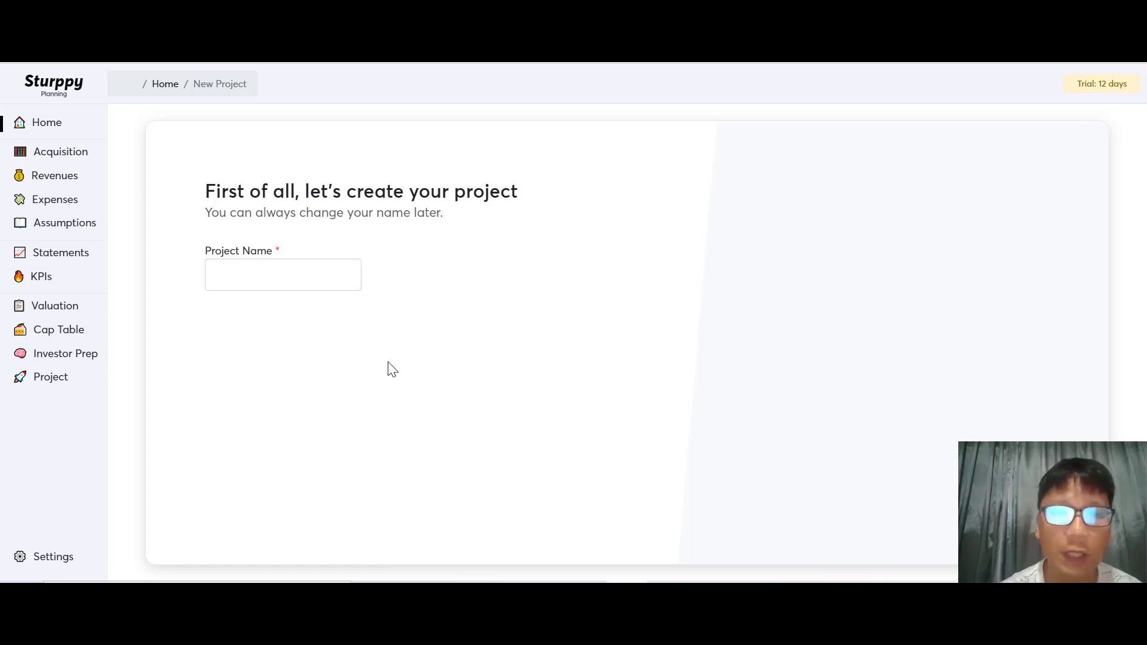
Step: Create a project named Cafe with Other / Physical Store as its business model
click(301, 277)
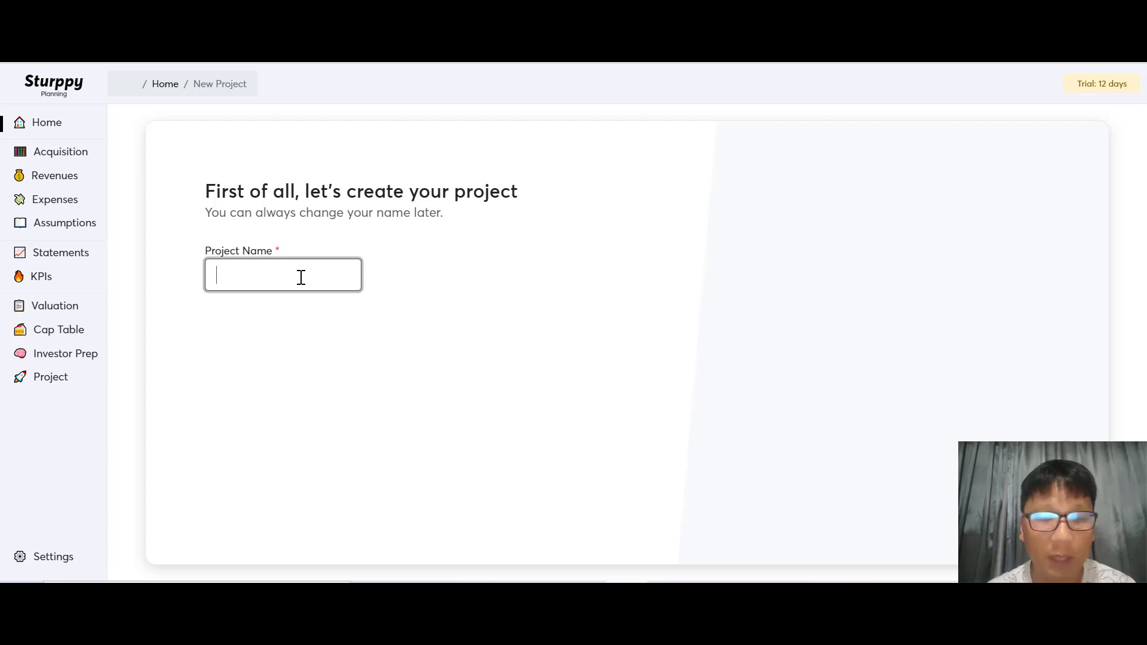
text(C)
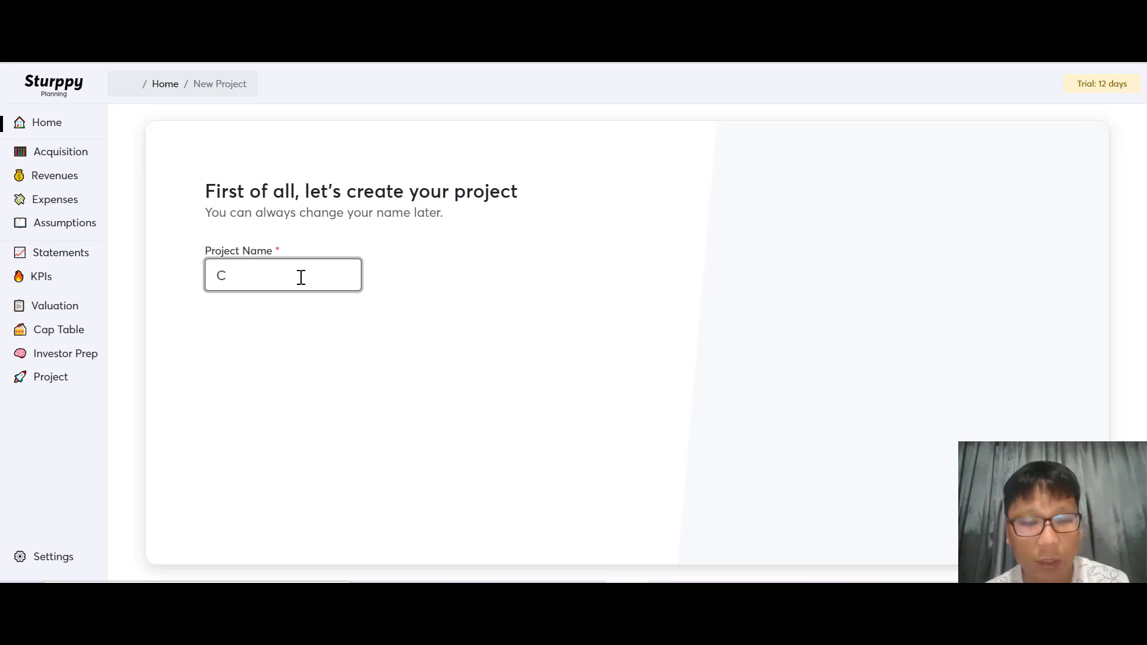
text(afe)
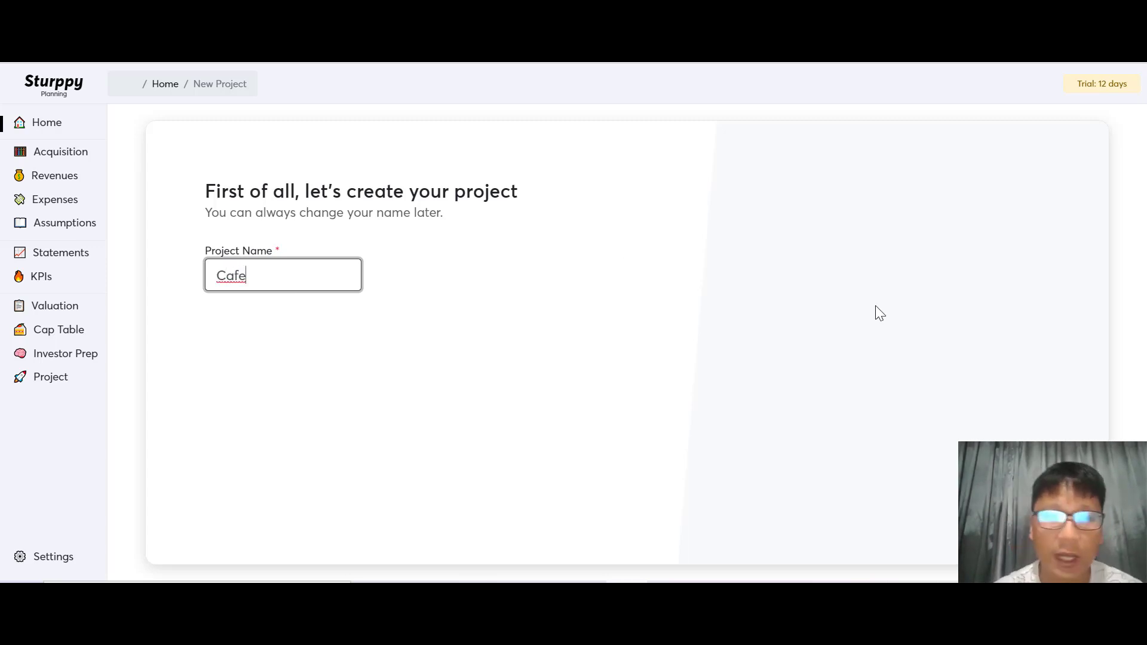
key(Return)
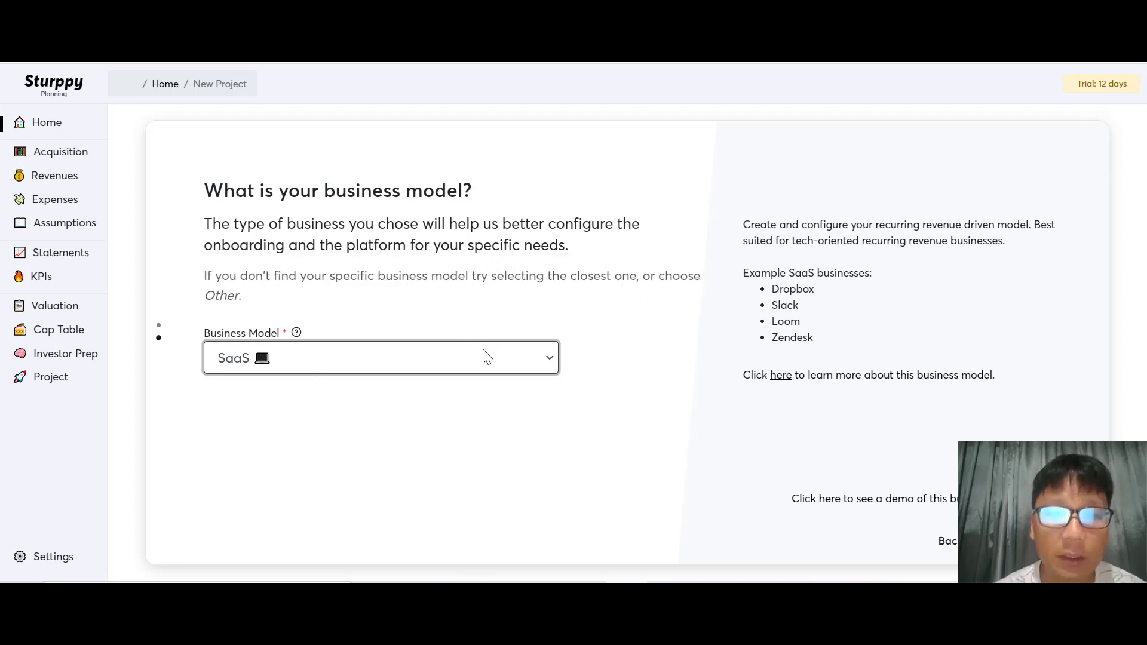
click(551, 361)
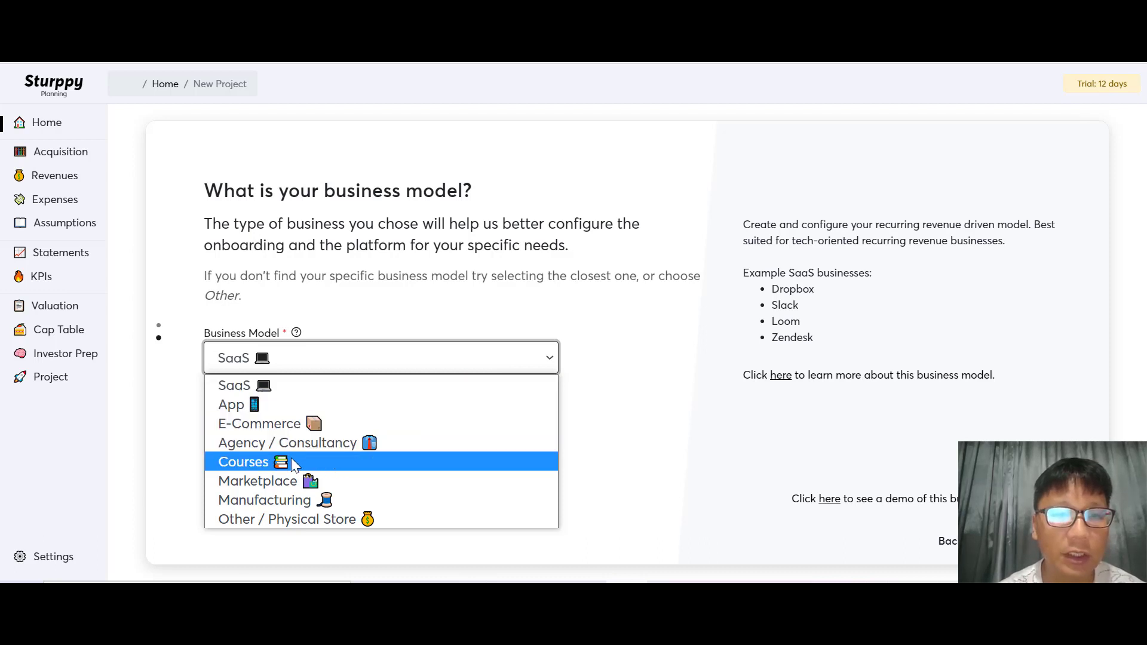
click(324, 519)
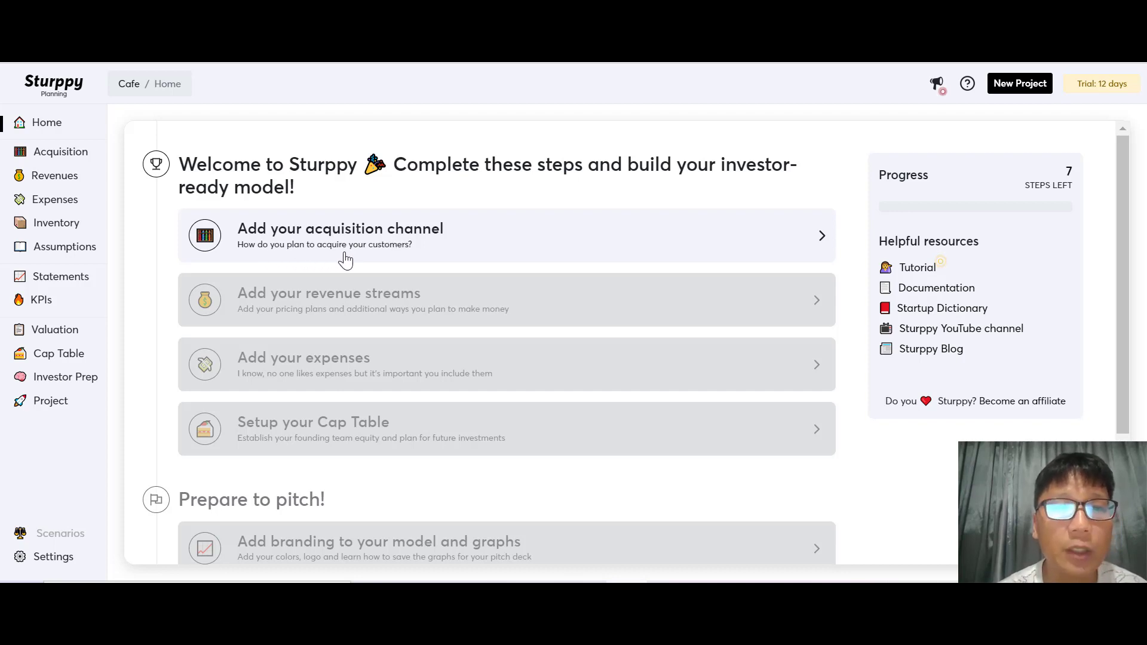
Step: Add an Organic Marketing acquisition channel with 1,000 organic monthly visitors and complete its setup
click(386, 248)
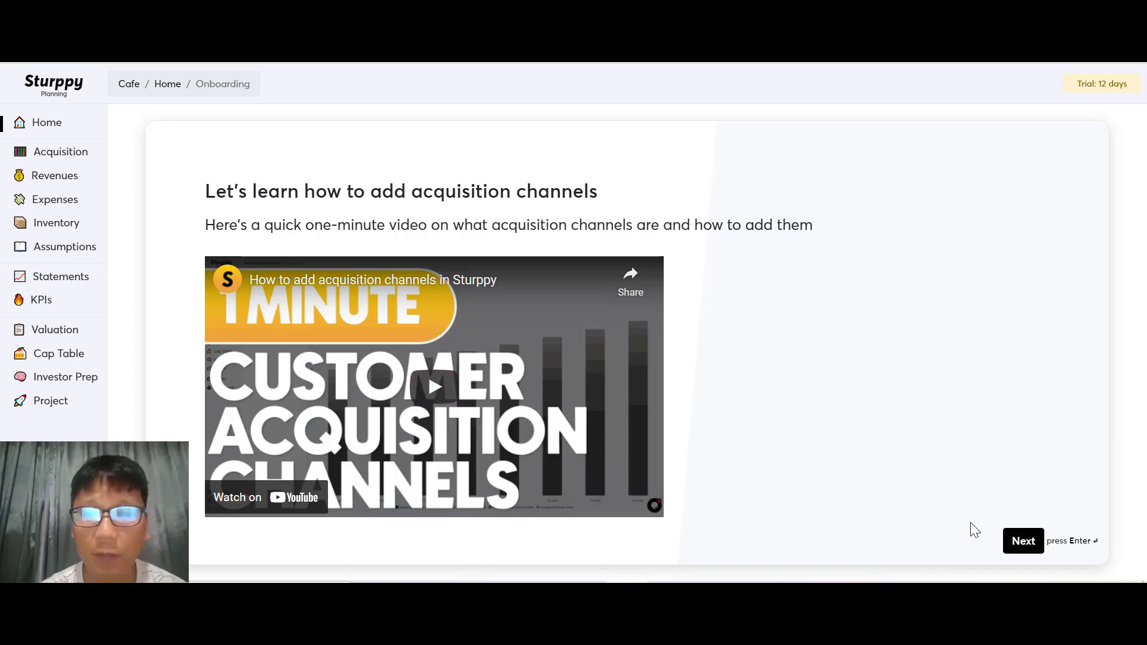
click(1014, 542)
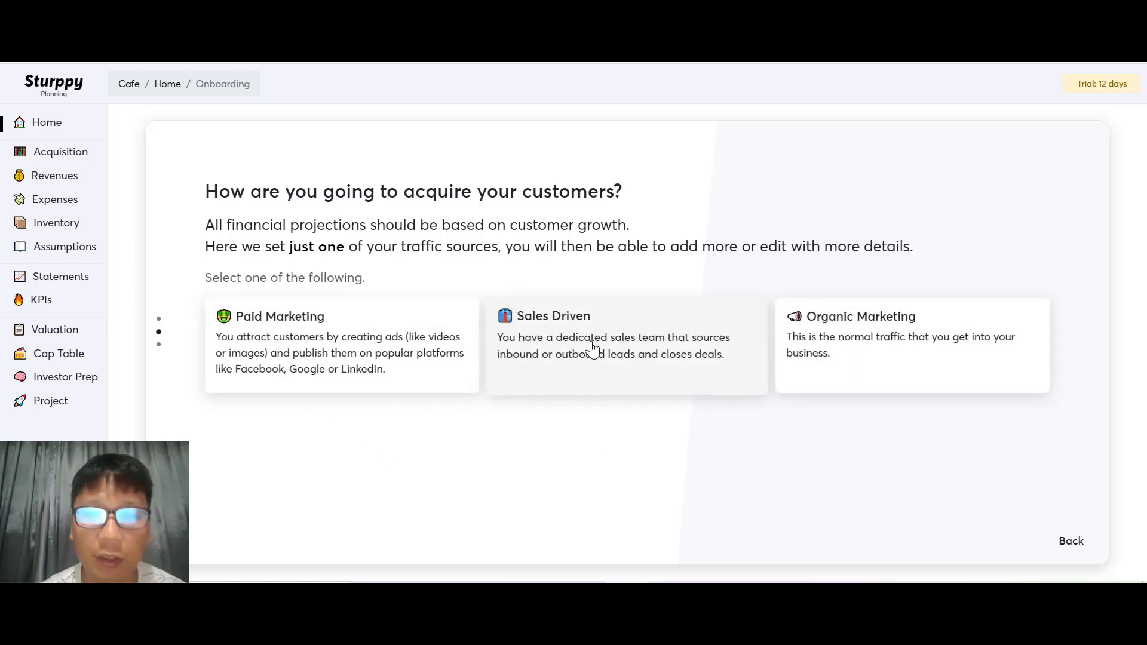
click(871, 359)
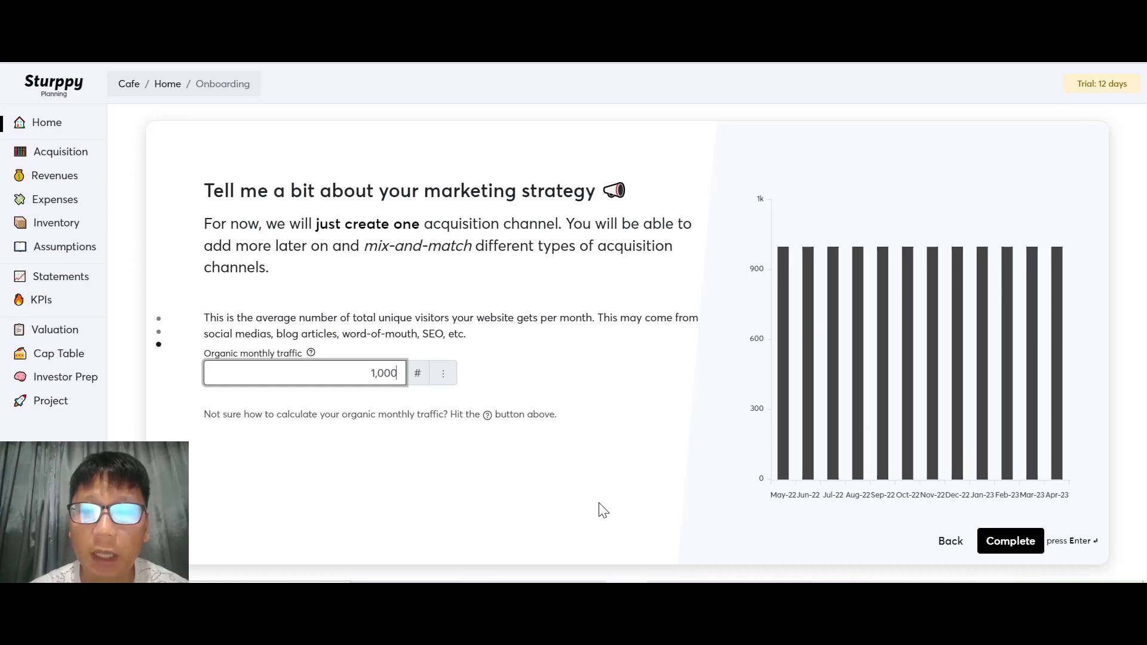
click(1007, 549)
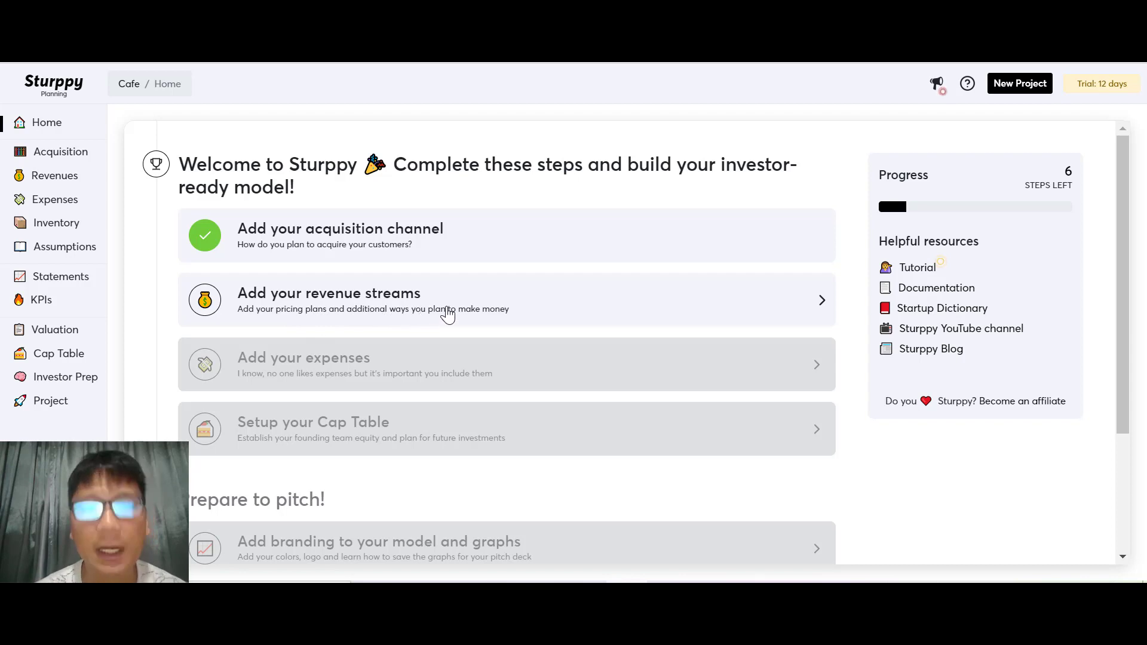
Step: Start a new revenue stream named Demo using the Marketplace monetization model
click(448, 313)
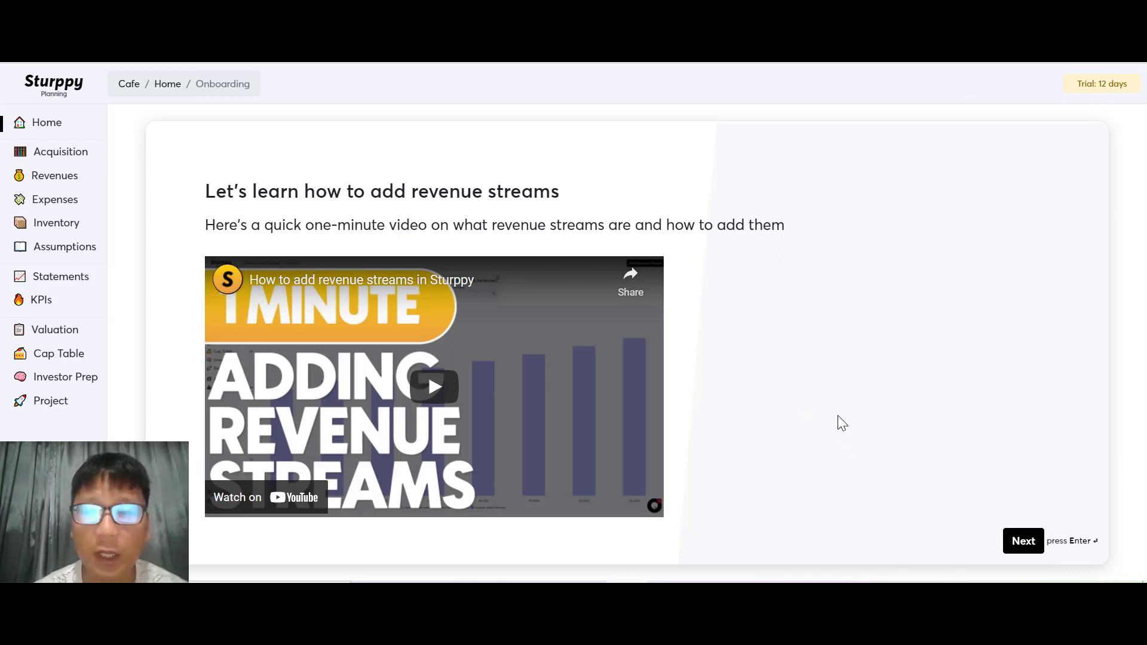
key(Return)
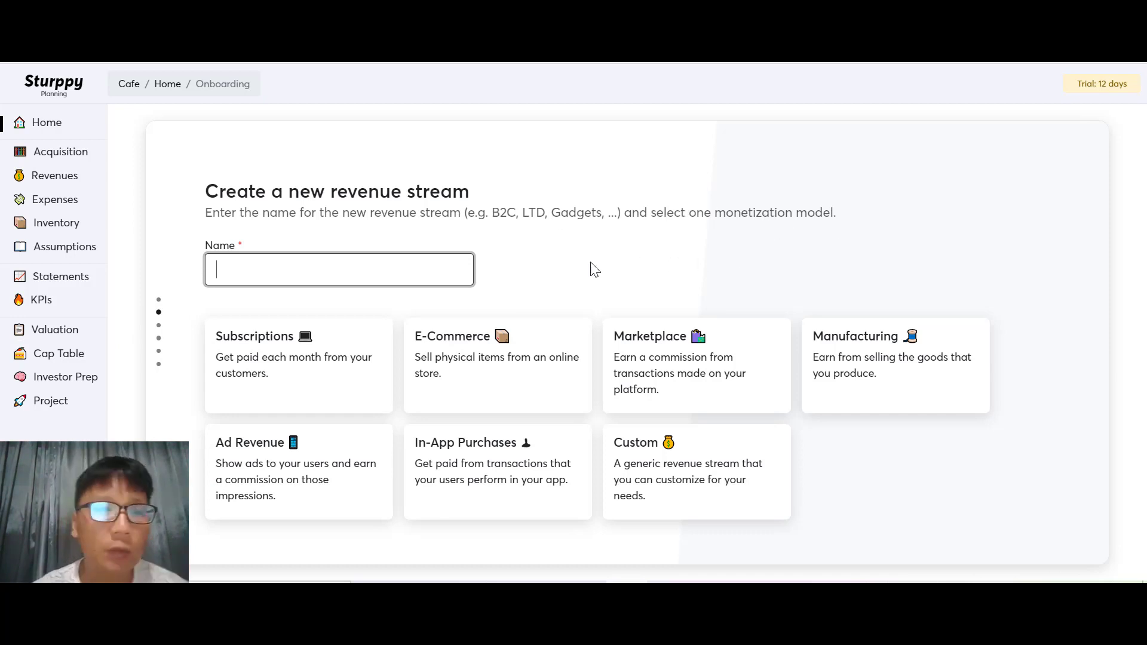
text(Demo)
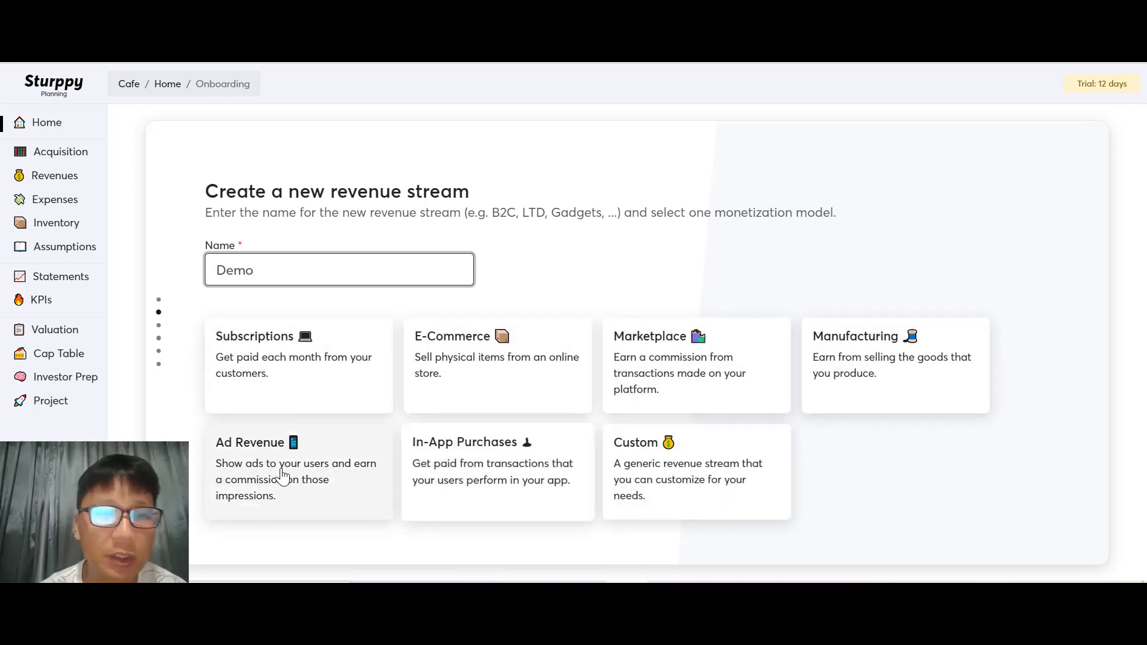
click(629, 366)
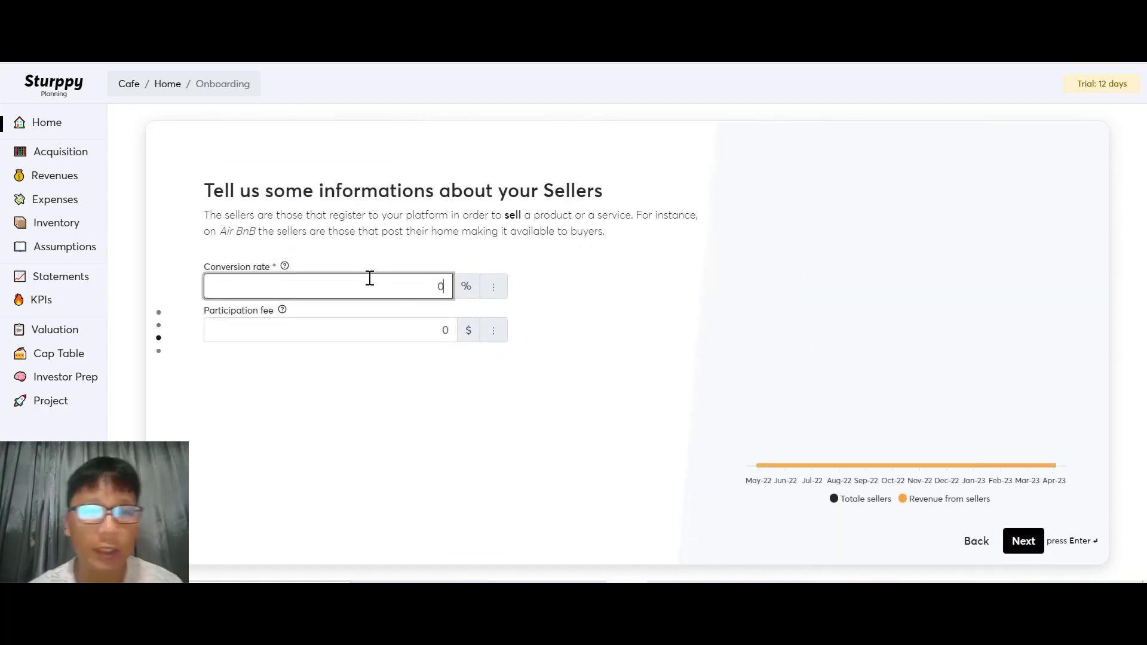
Step: Set the sellers' conversion rate to 5% and participation fee to $5, and continue to the buyers' setup
key(Delete)
text(5)
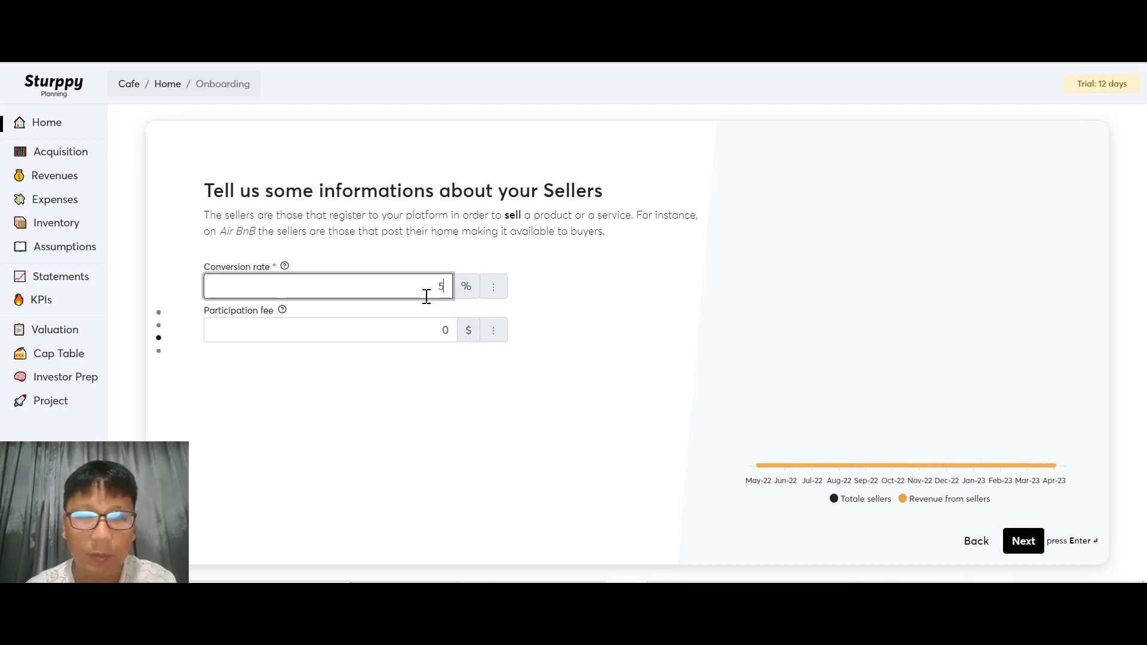
click(414, 334)
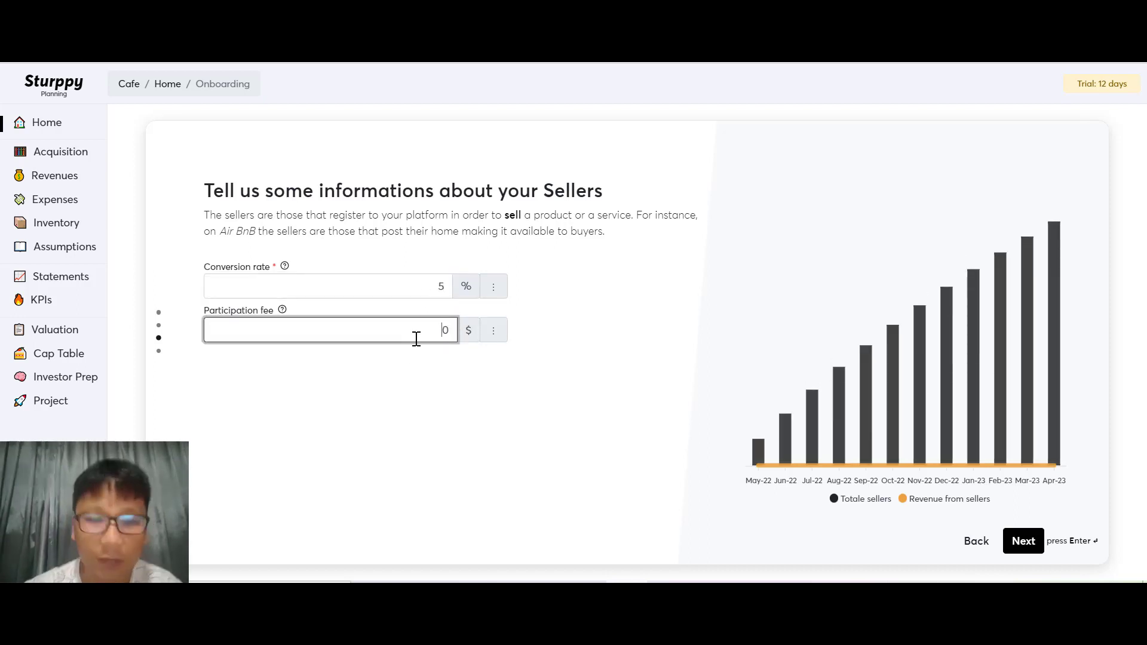
click(571, 436)
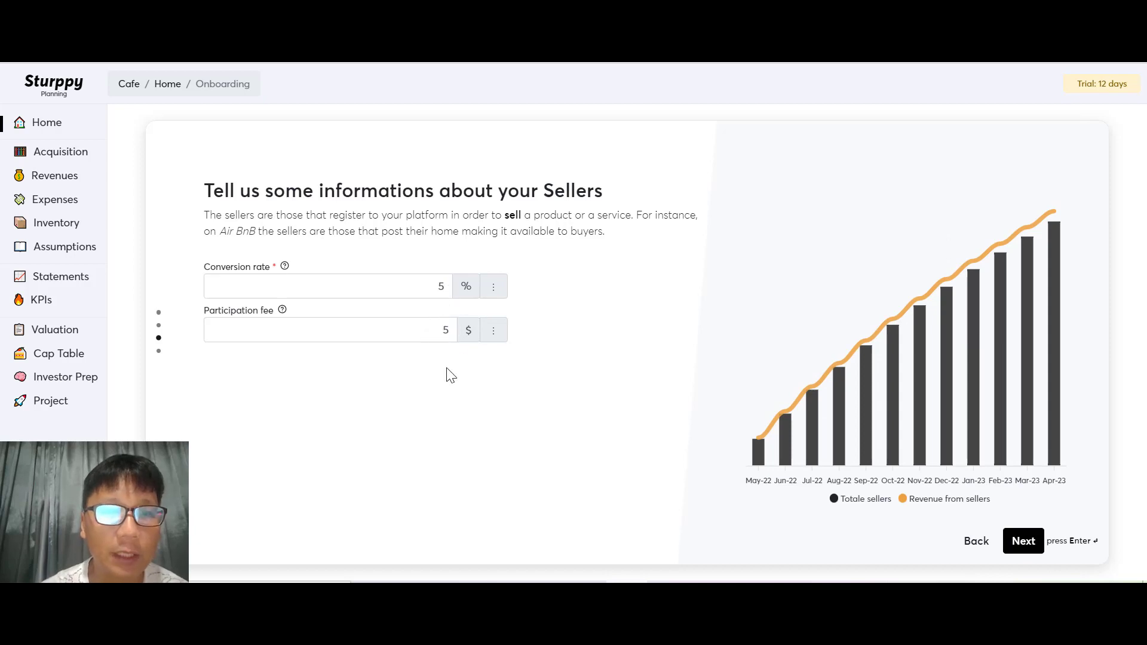
click(1014, 547)
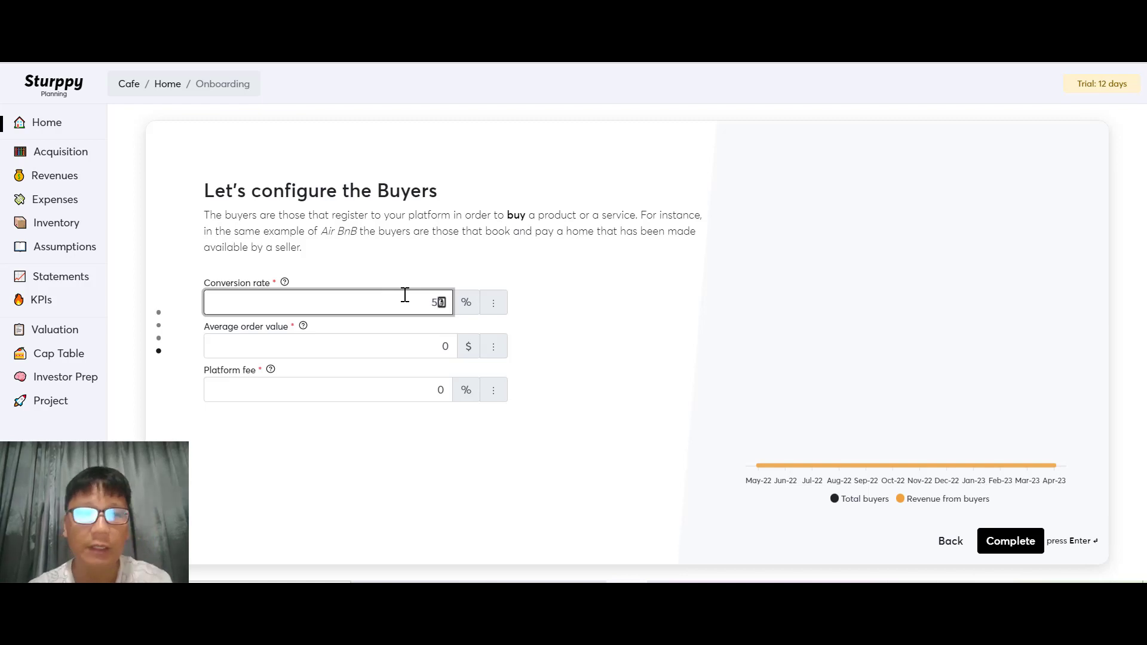
Step: Configure the buyers with a 50% conversion rate, $5 average order value and 0.5% platform fee, and complete the revenue stream
click(417, 345)
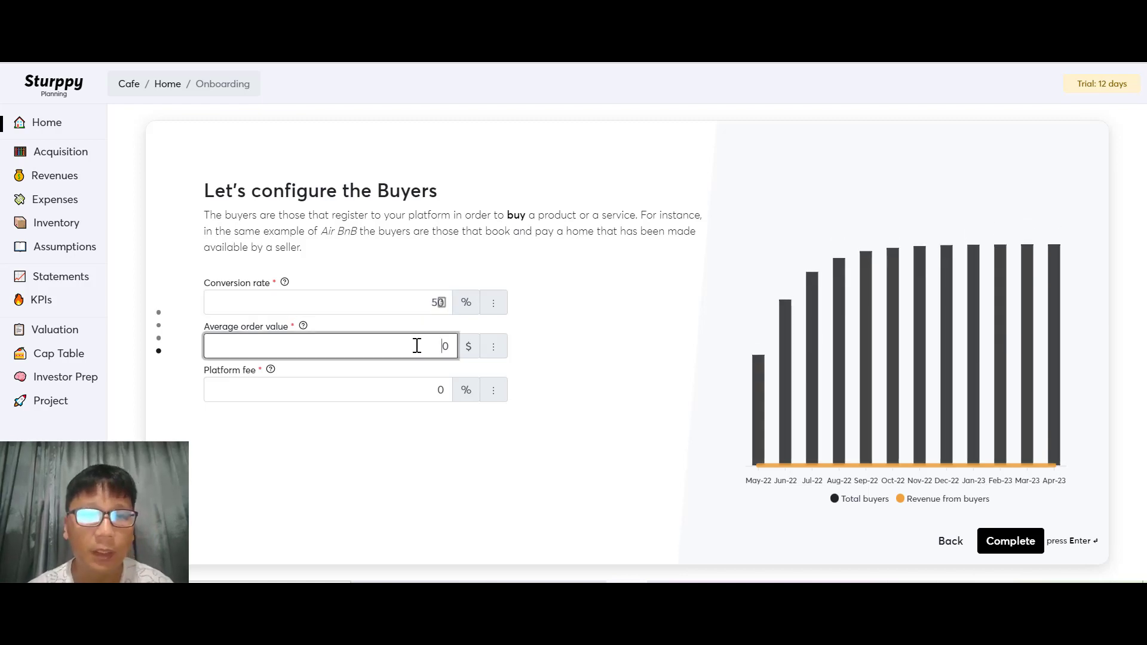
key(BackSpace)
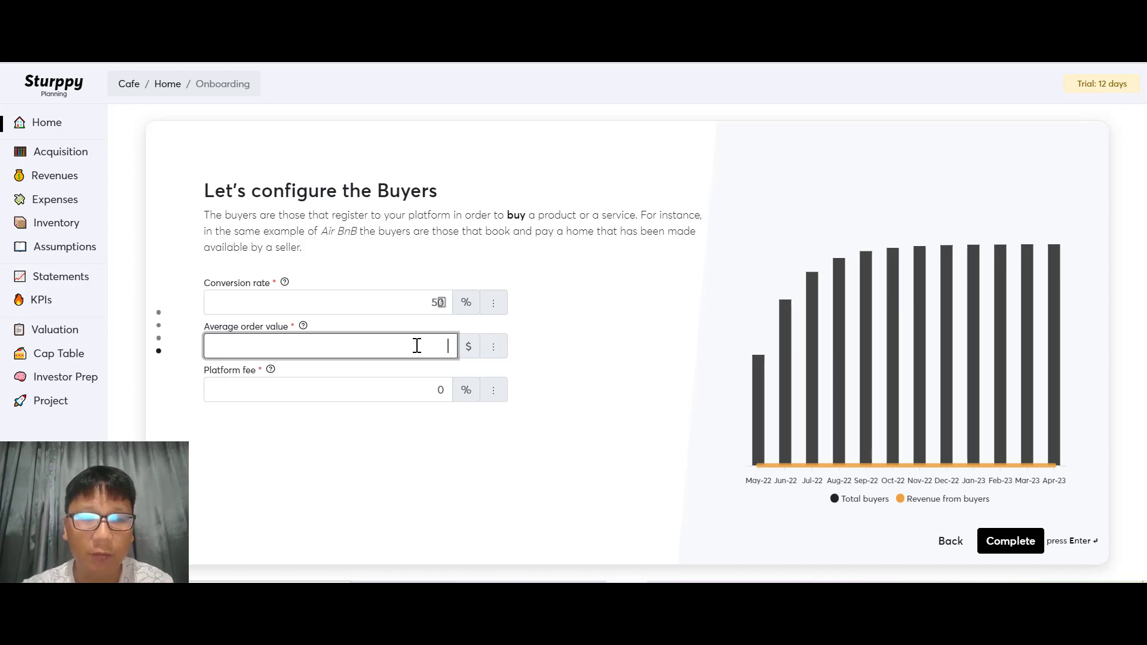
click(430, 394)
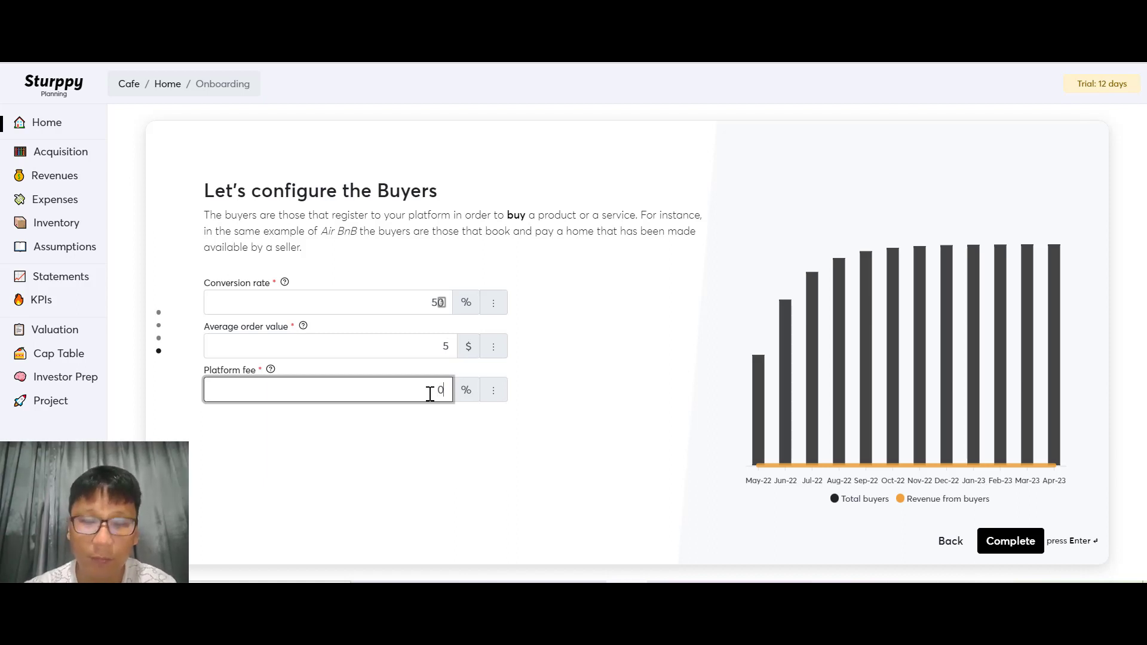
click(617, 501)
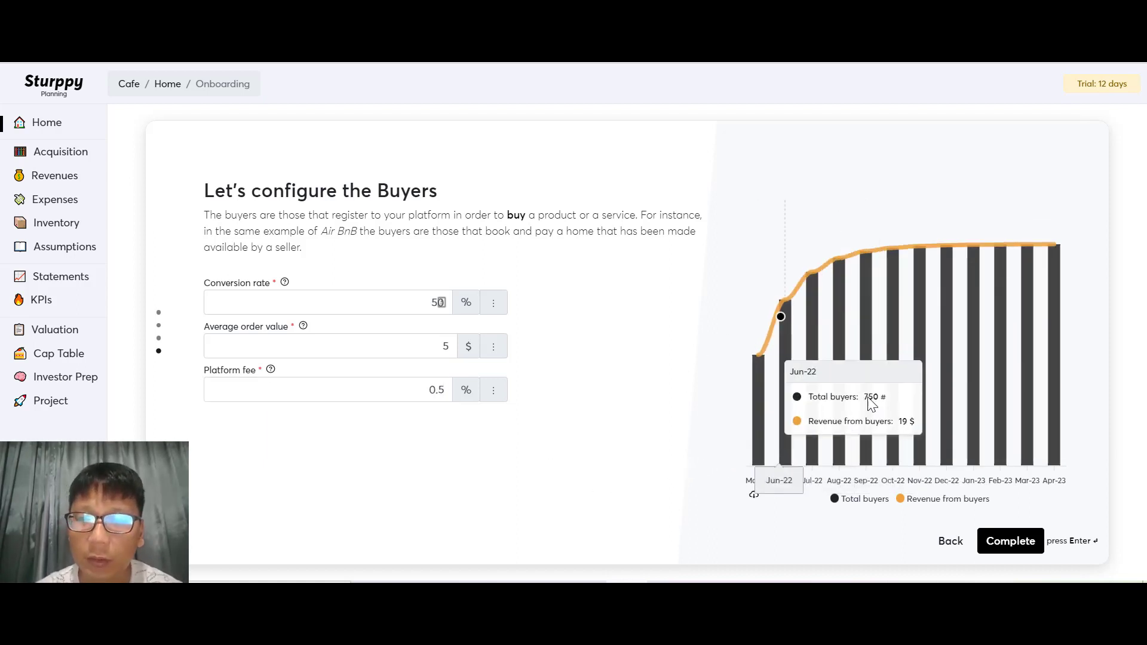
click(1029, 548)
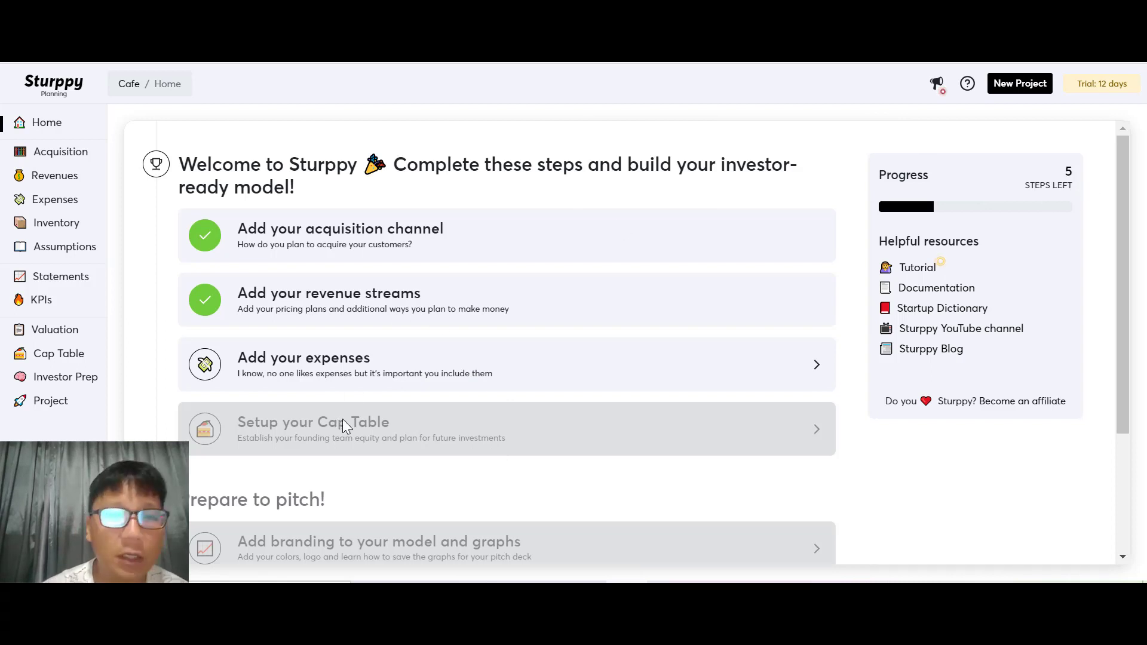
Step: Start the expenses setup and set the monthly Cost of revenue in COGS to 100% of Total Revenue
click(323, 357)
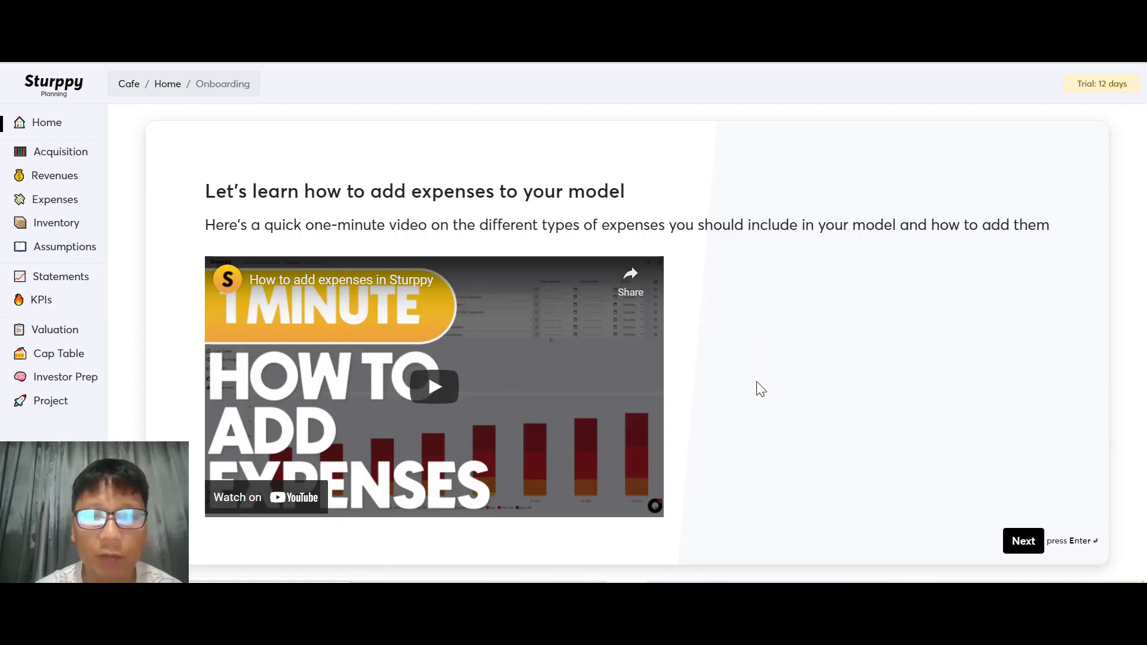
click(1016, 543)
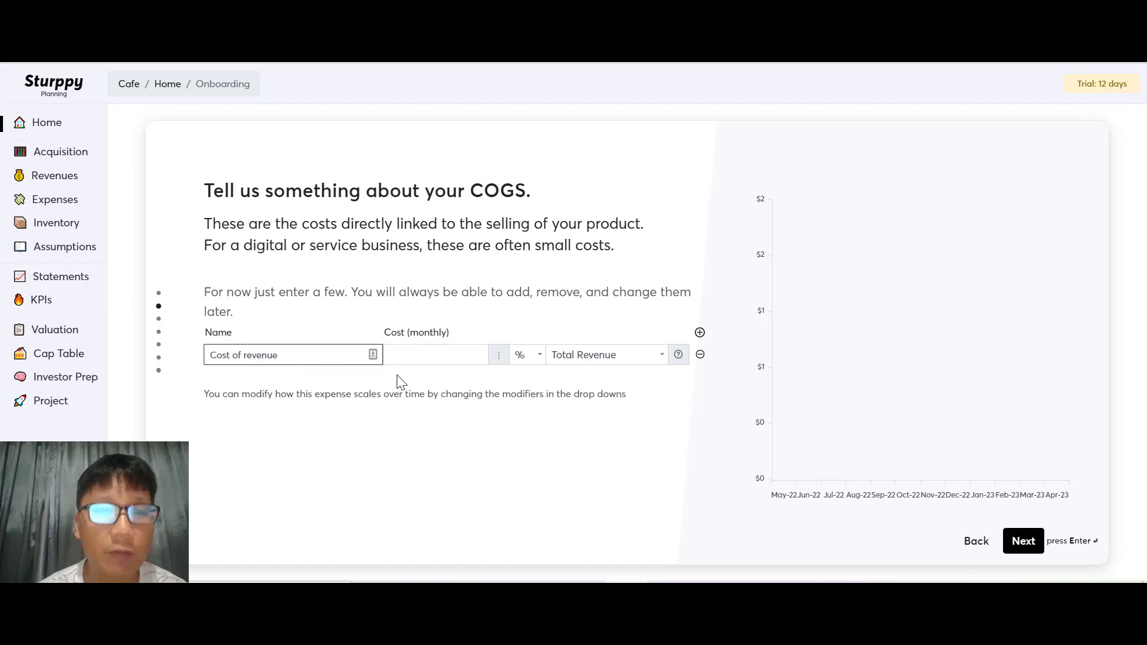
click(442, 350)
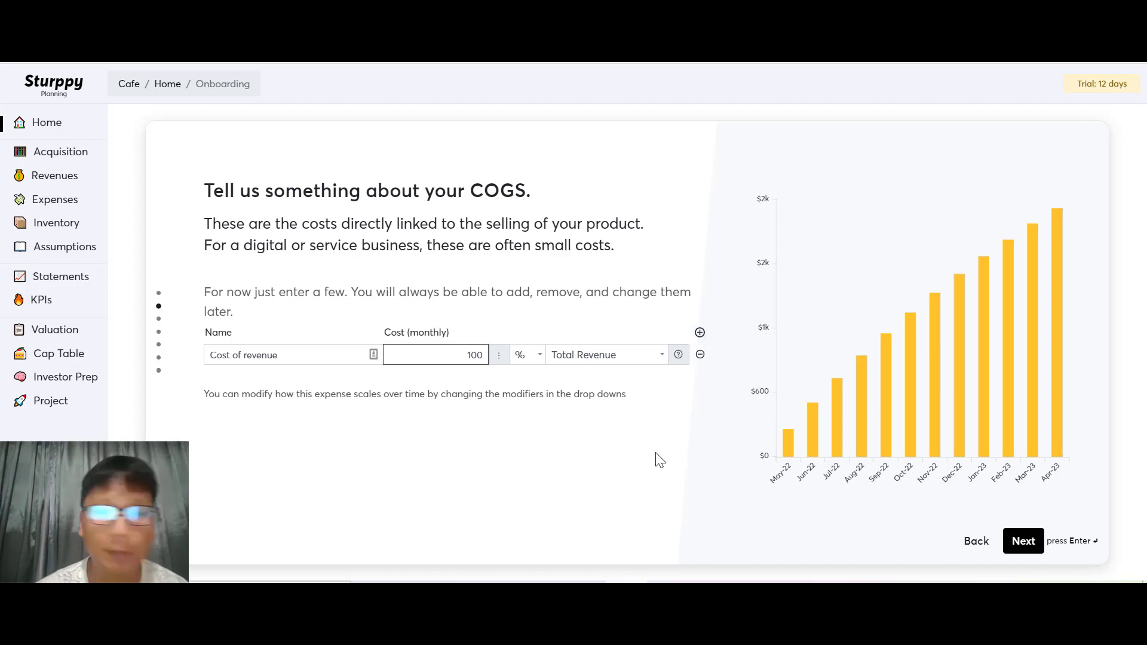
click(1022, 548)
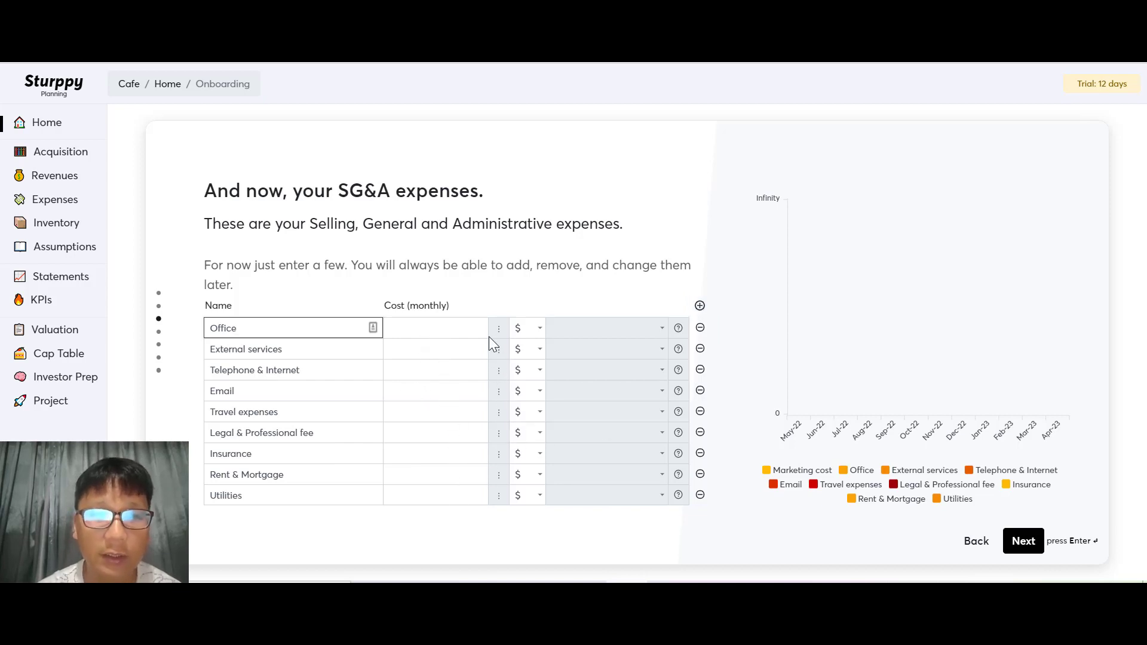
Step: Enter monthly SG&A costs of $100 for Office, $10 for External services and $20 for Telephone & Internet
click(472, 329)
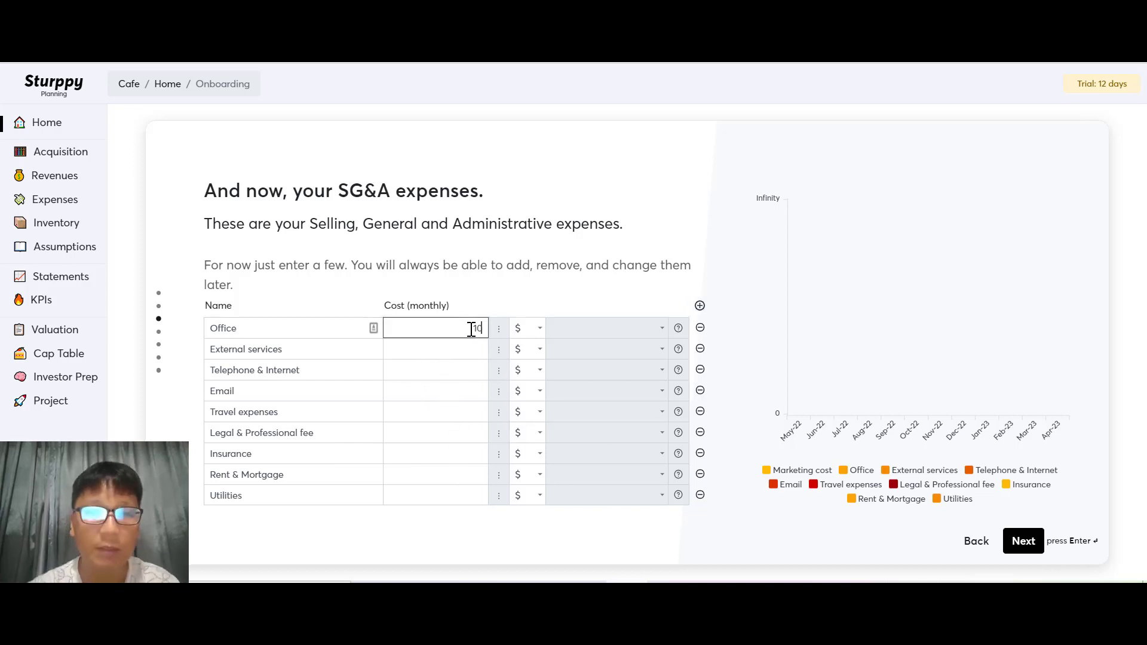
text(100)
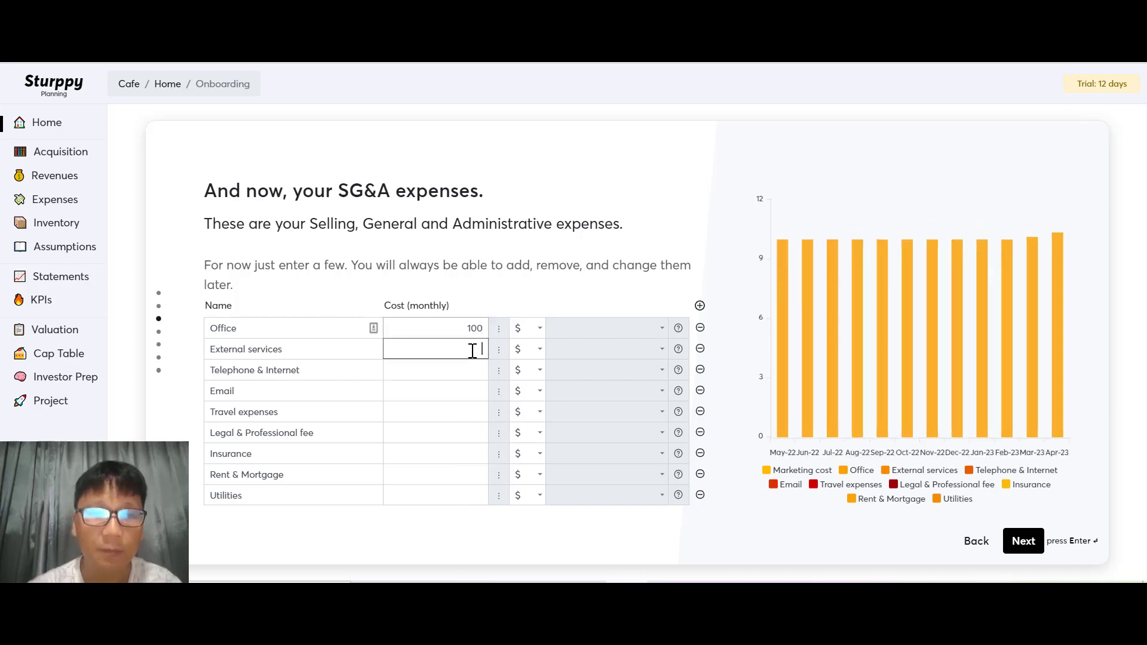
click(472, 351)
text(10)
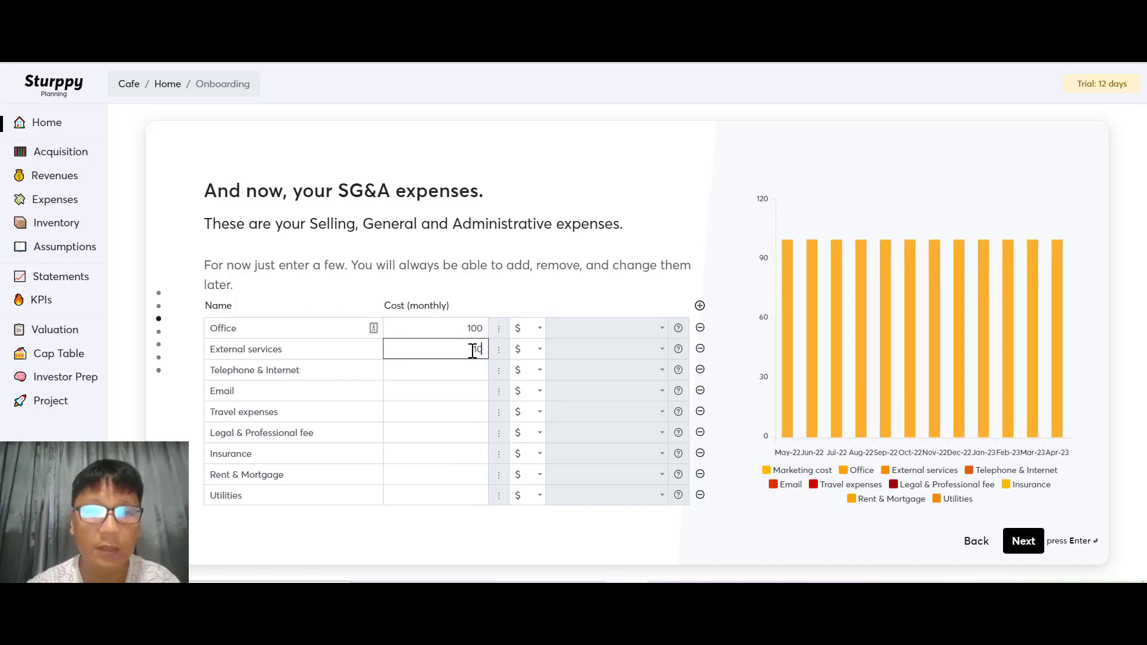
click(561, 211)
click(471, 368)
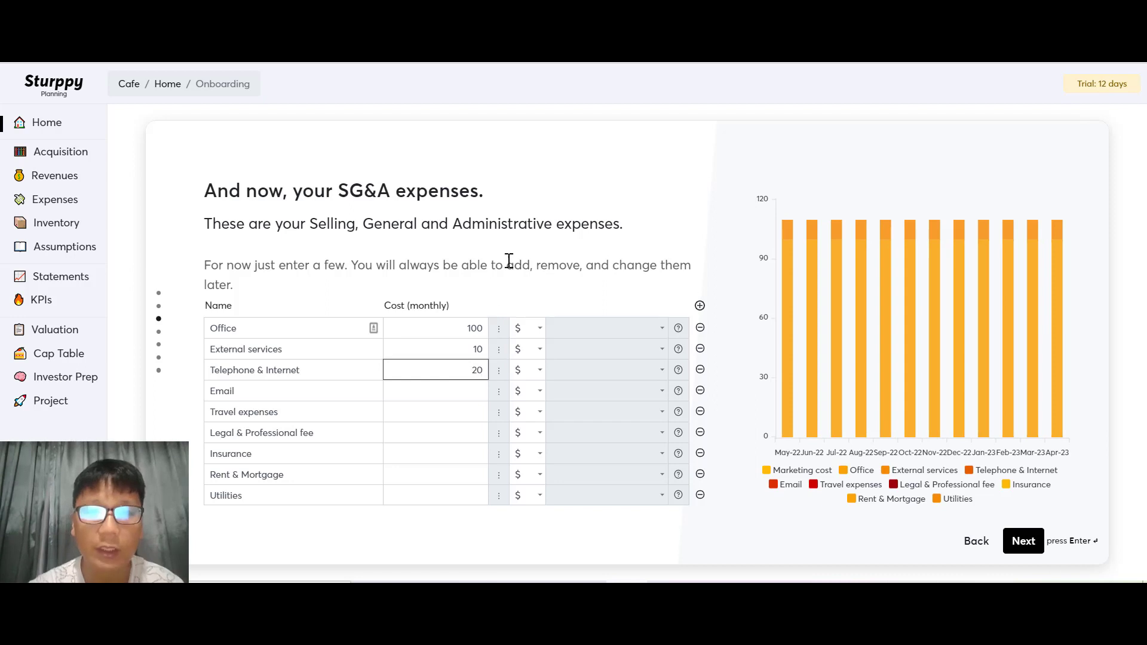
click(508, 217)
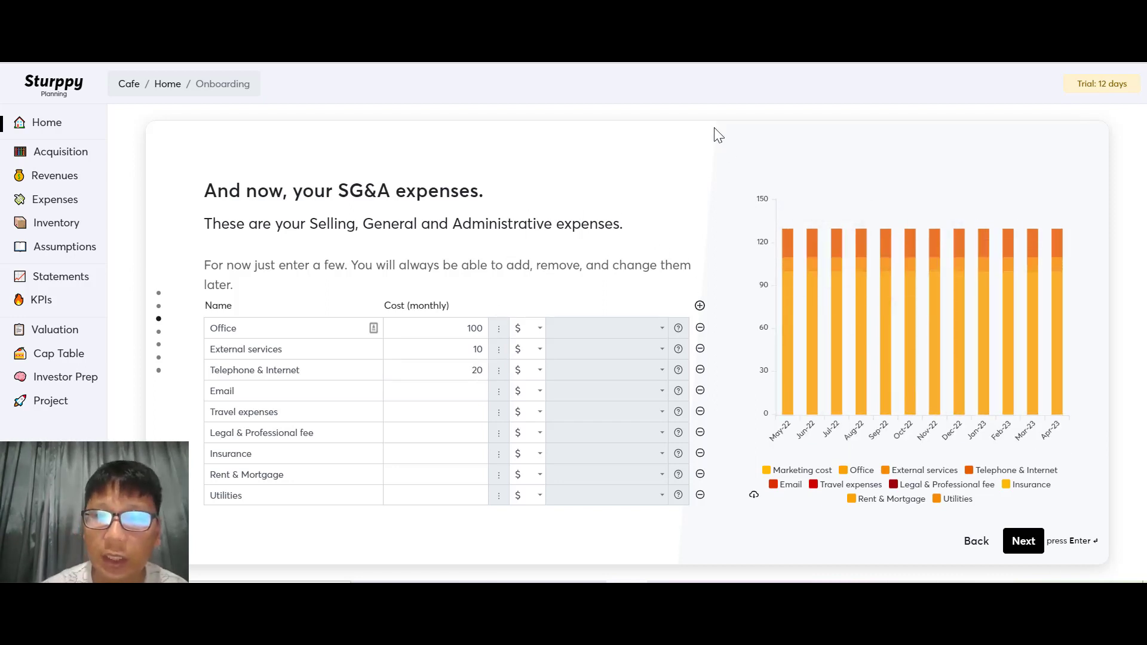
mouse_move(786, 236)
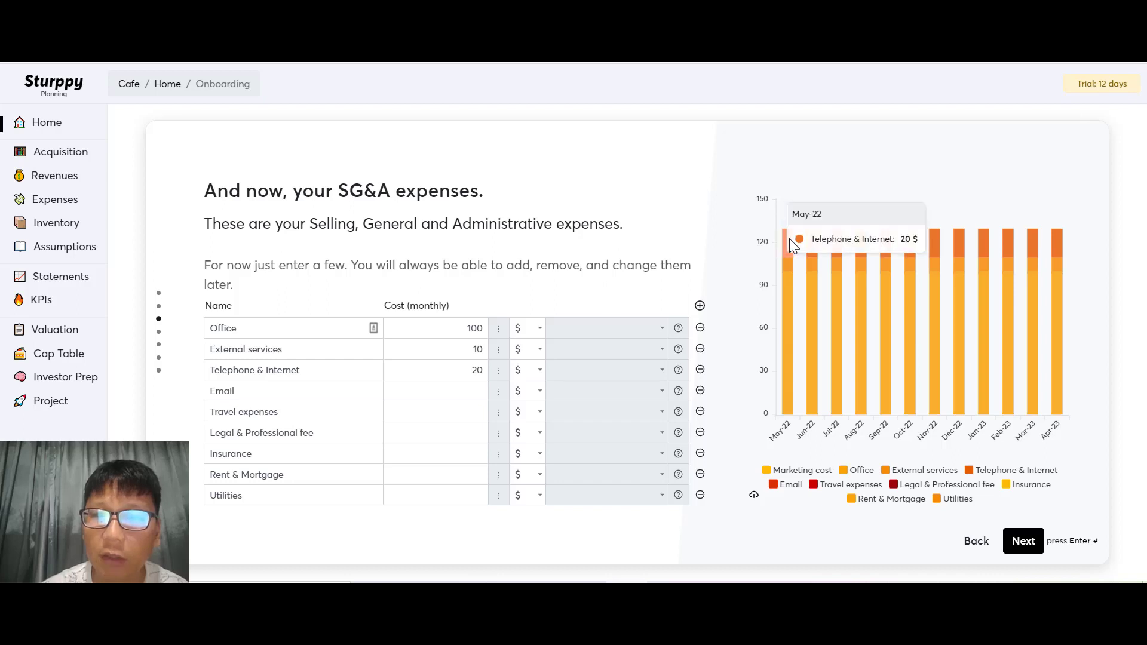
mouse_move(788, 264)
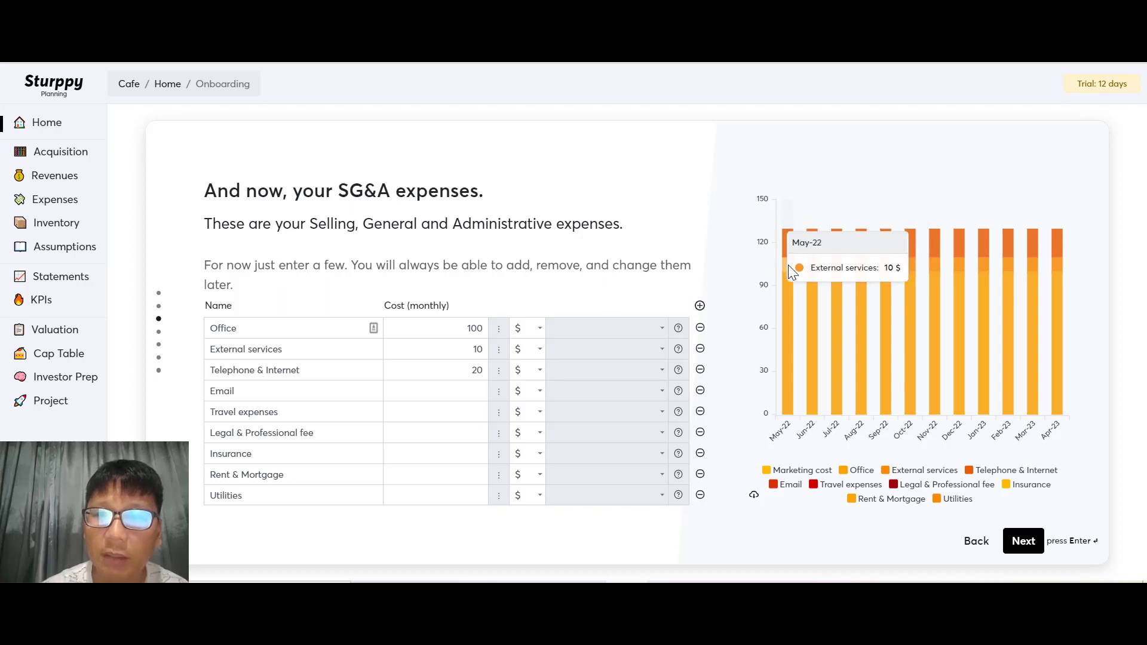
mouse_move(788, 297)
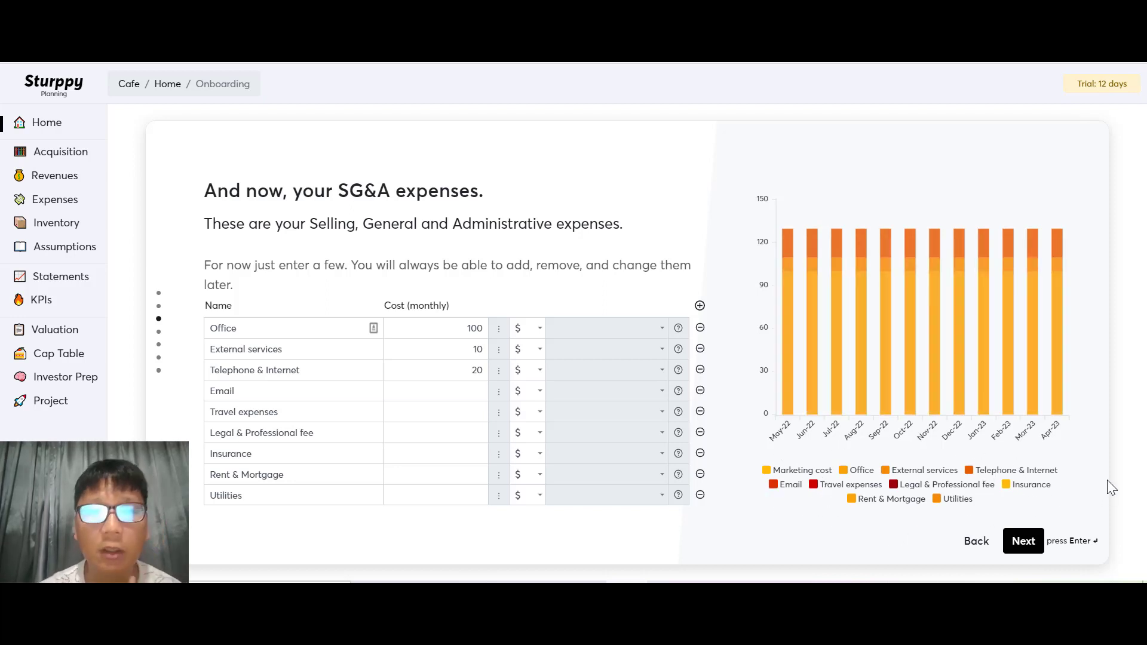
Step: Add the Employee #1 position with a starting count of 1 and a monthly salary of $2,000
click(1038, 539)
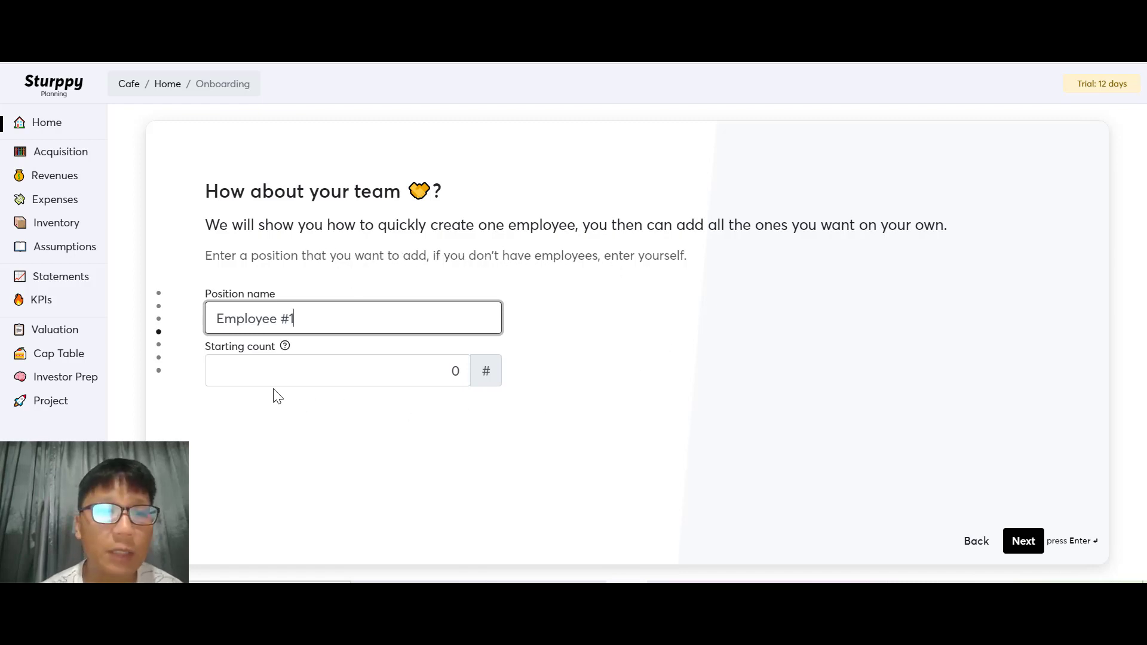
click(265, 372)
key(Delete)
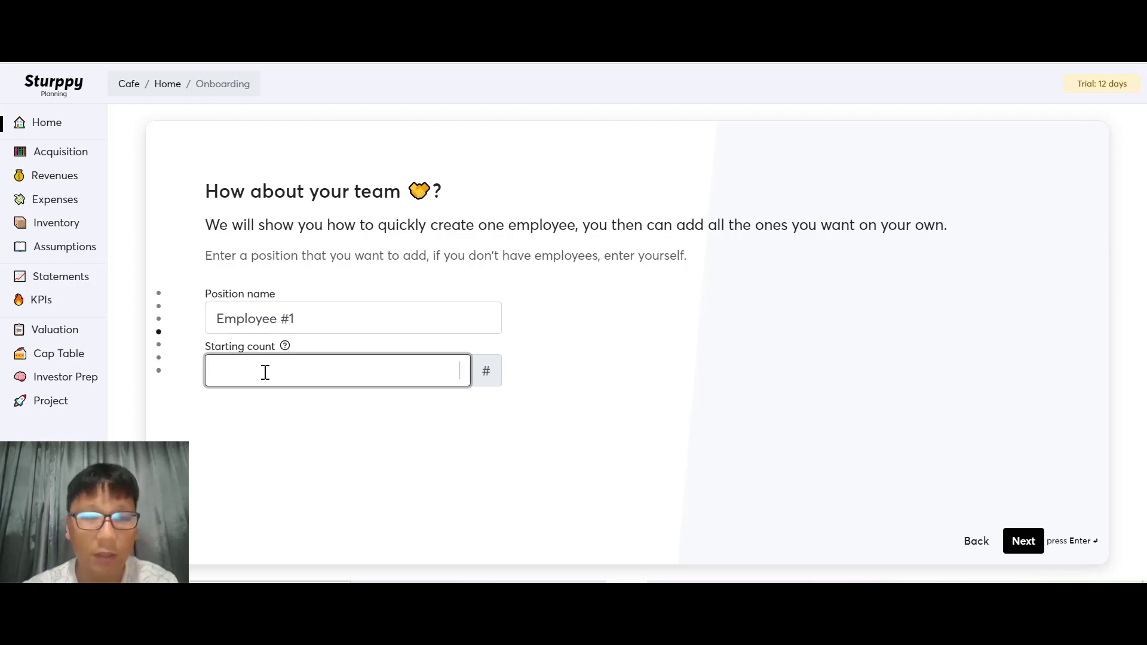
click(493, 452)
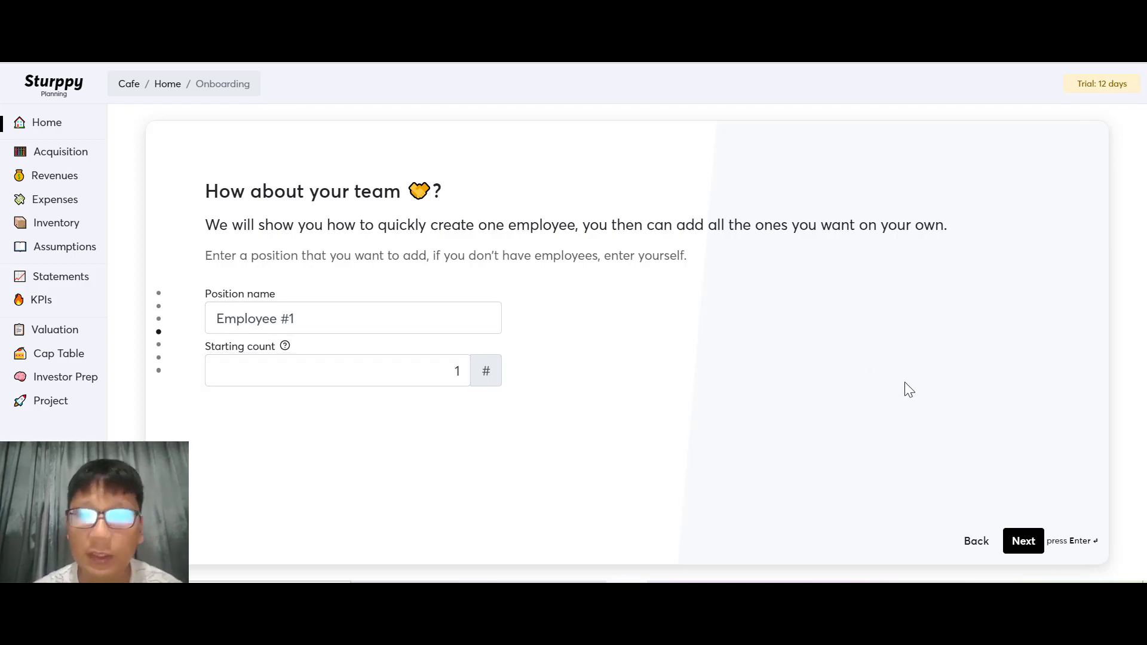
click(1022, 542)
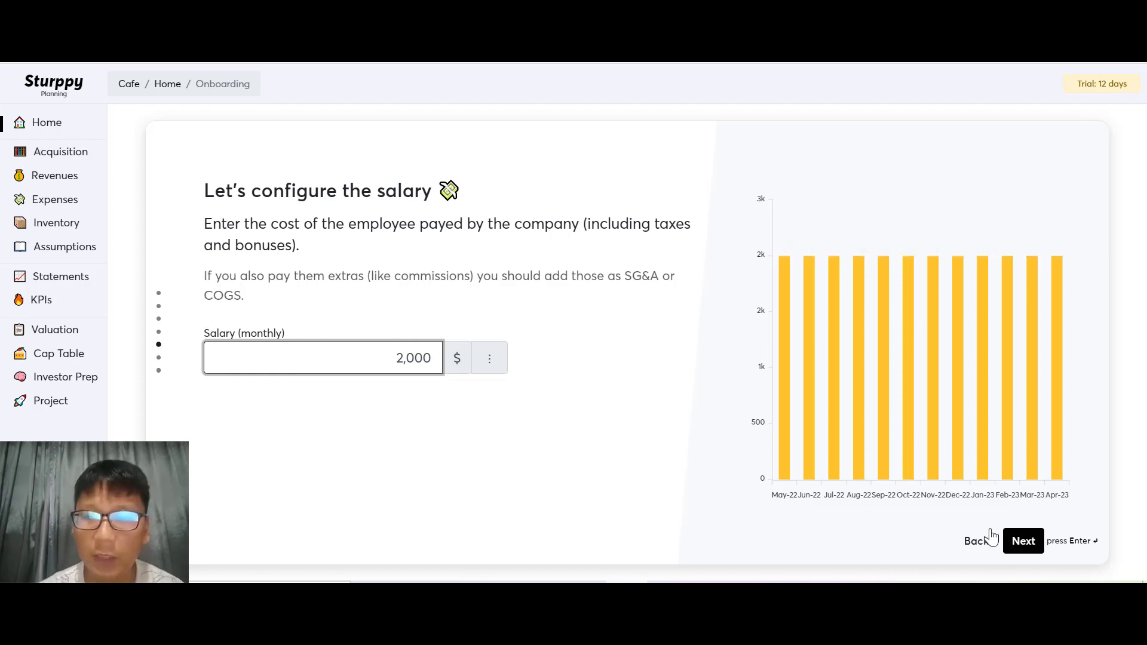
click(1022, 542)
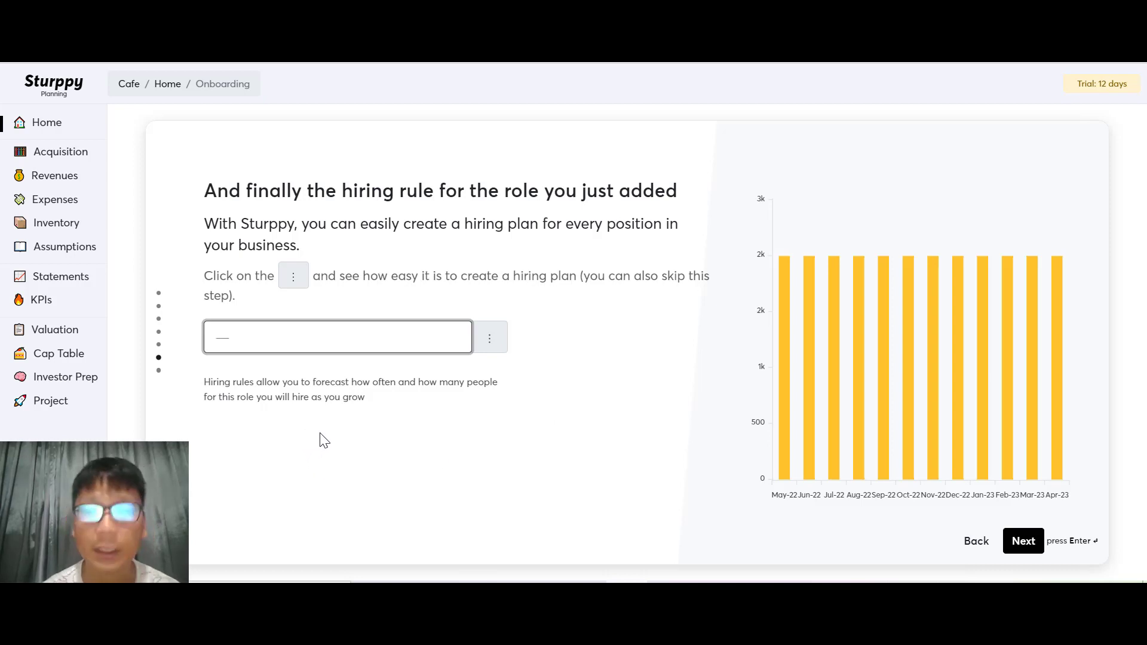
Step: Skip the hiring rule, keep the default Incorporation entry in CAPEX, and complete the expenses setup
click(1023, 541)
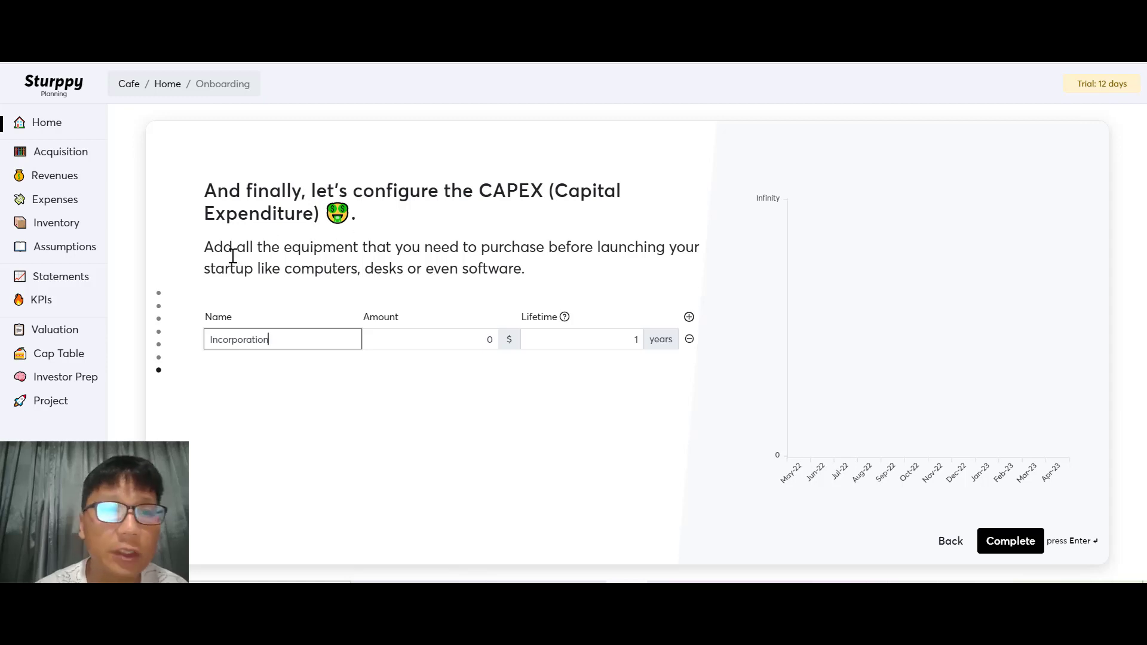
drag(253, 255, 285, 255)
click(342, 254)
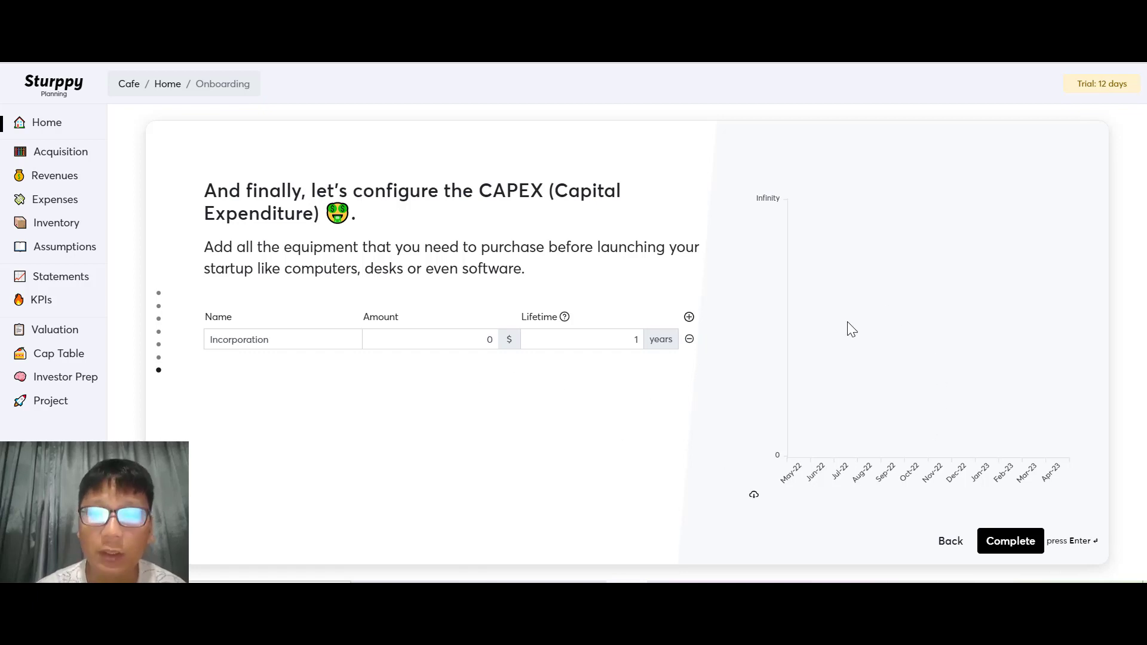
click(1005, 553)
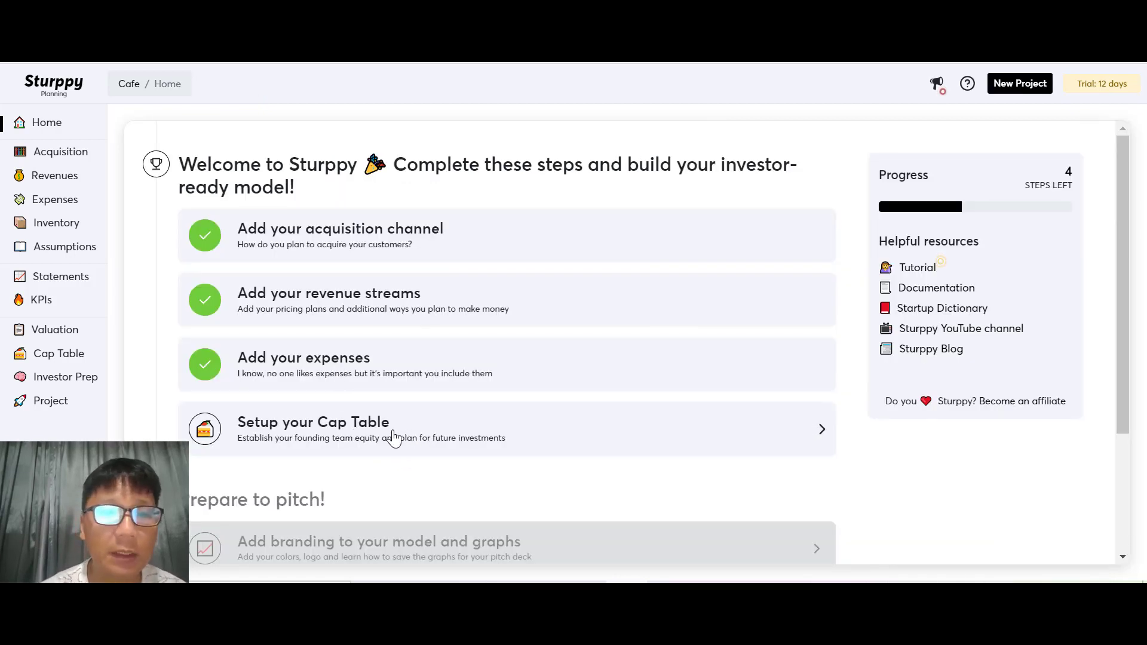
Step: Start the Cap Table setup and define a Founding-type round named Founding with 10,000,000 authorized shares and a par value of 0.00001
click(392, 436)
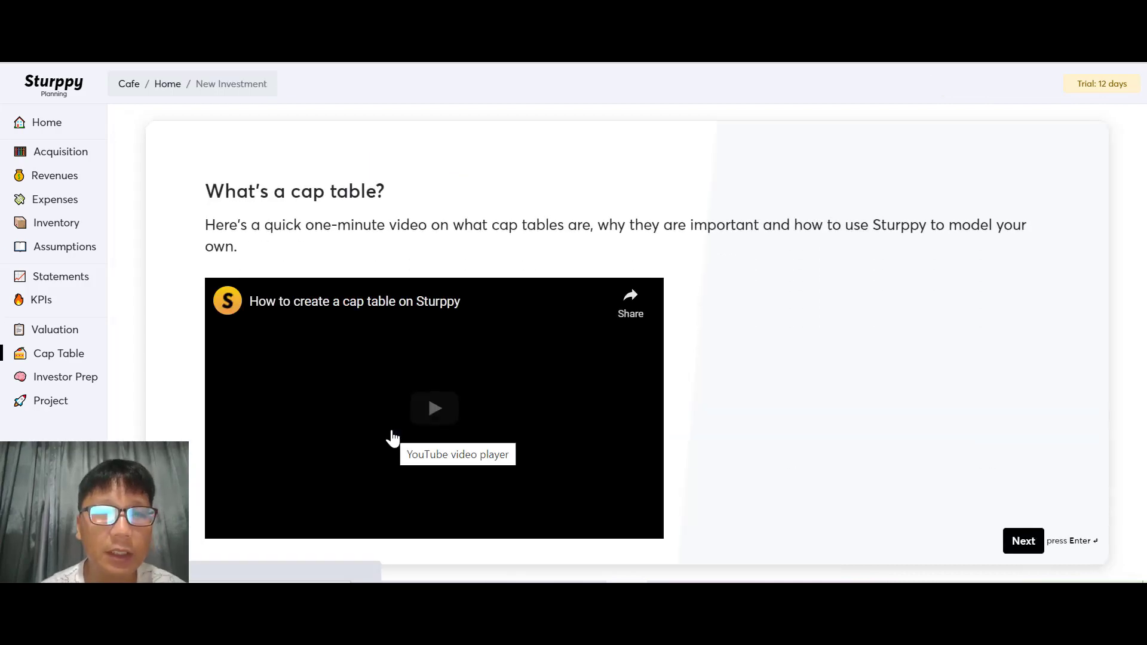
click(1025, 549)
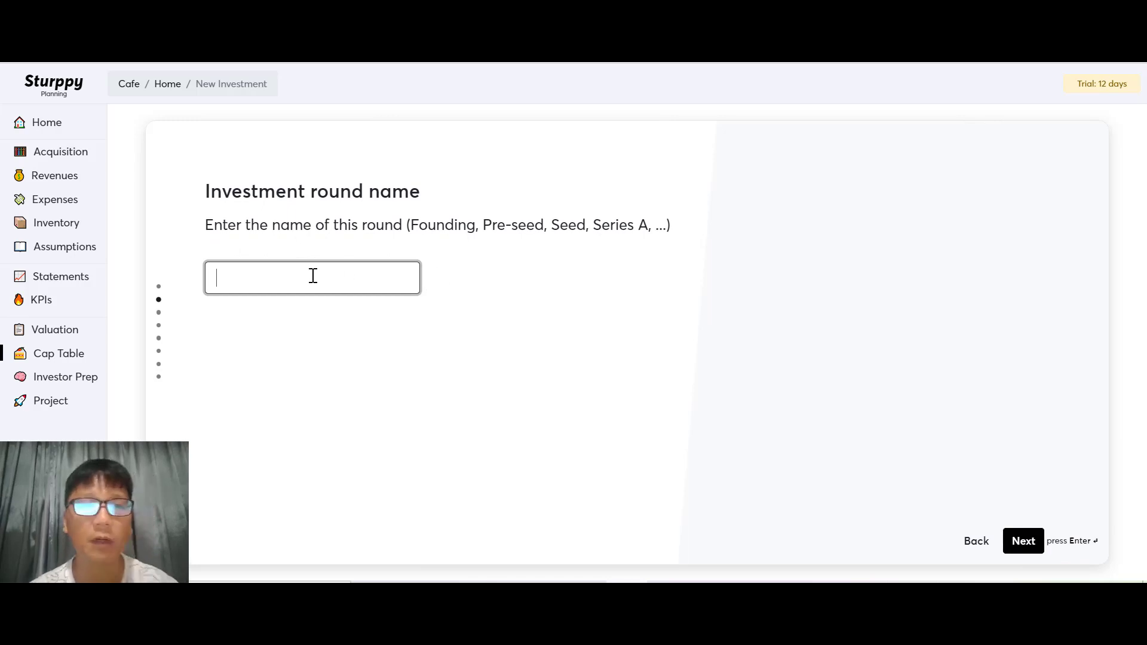
key(Return)
text(F)
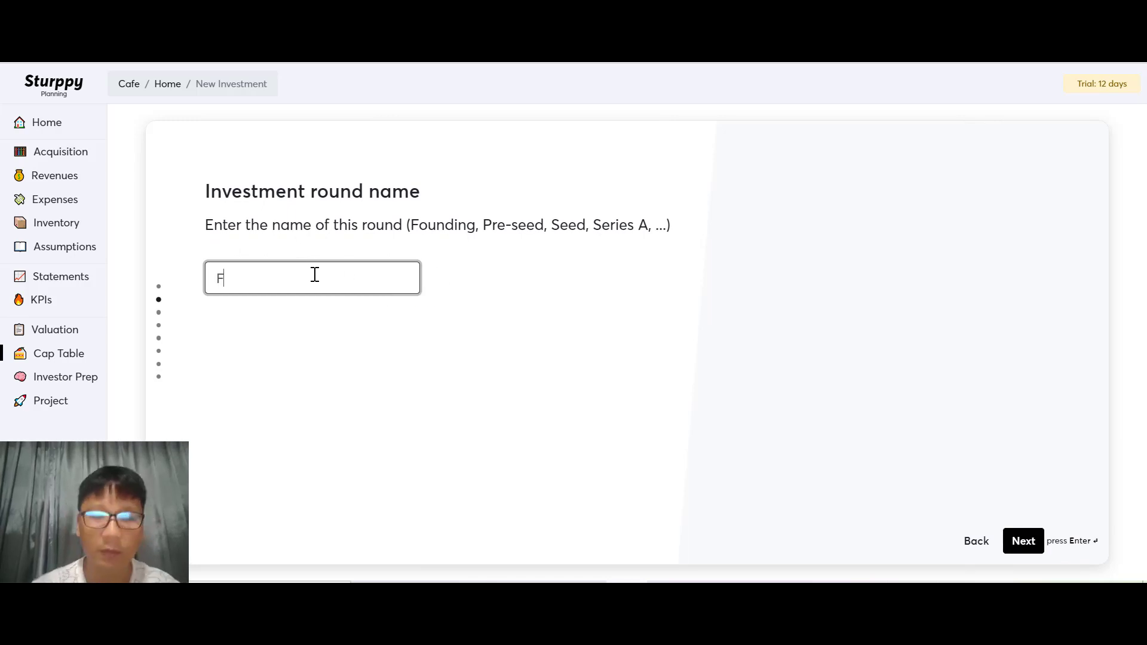
text(ounding)
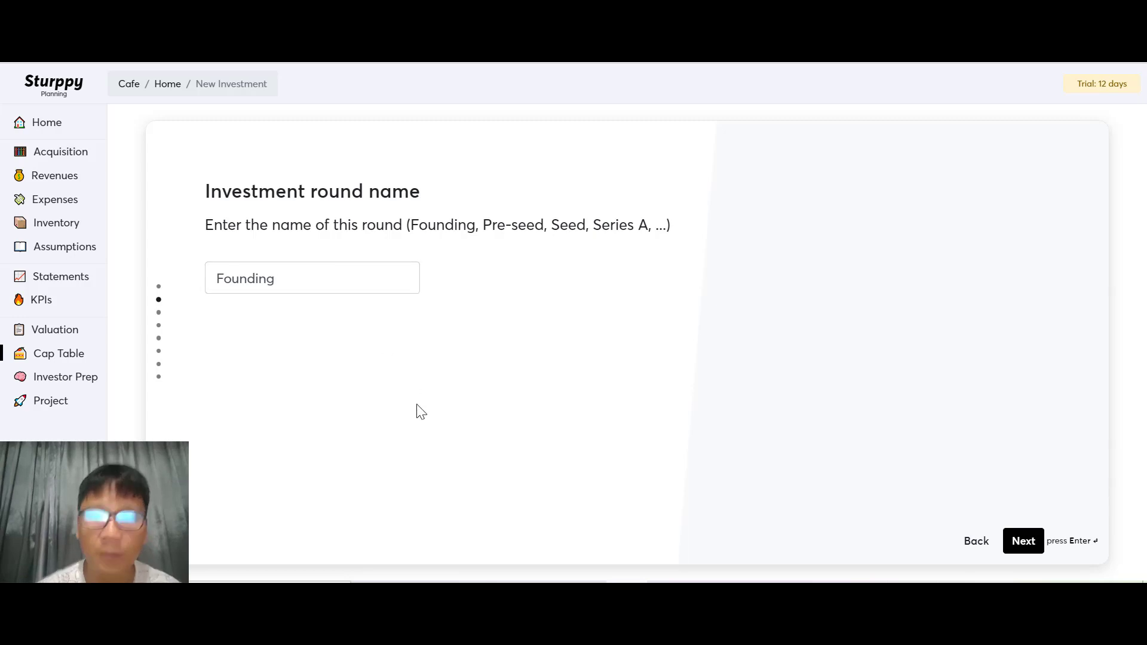
click(1023, 540)
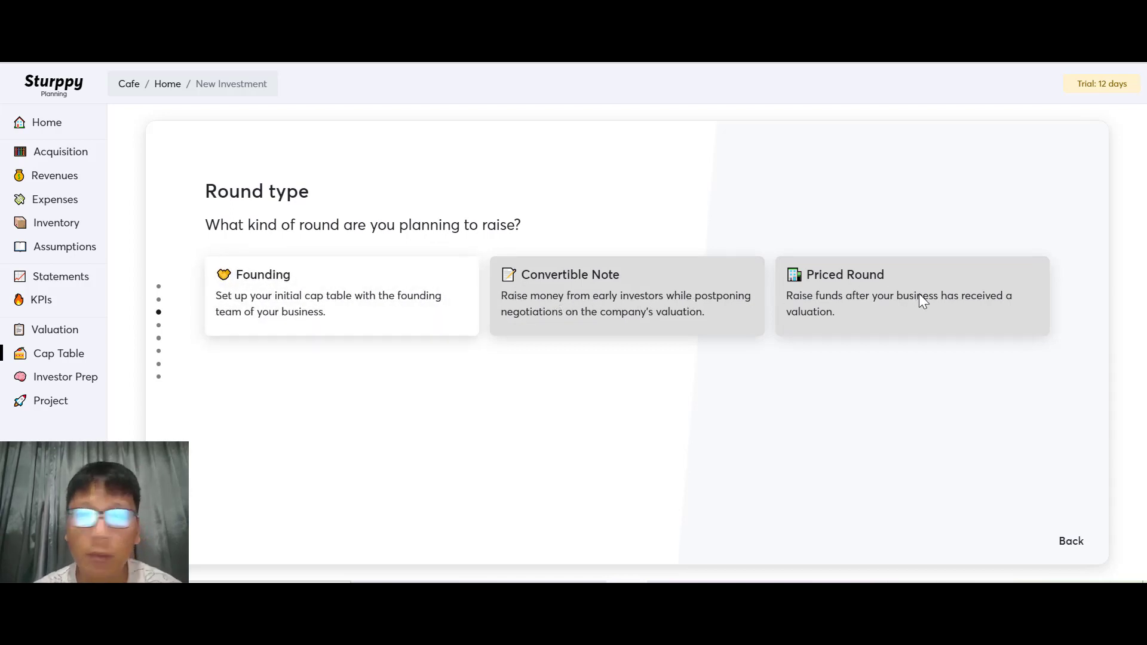
click(286, 304)
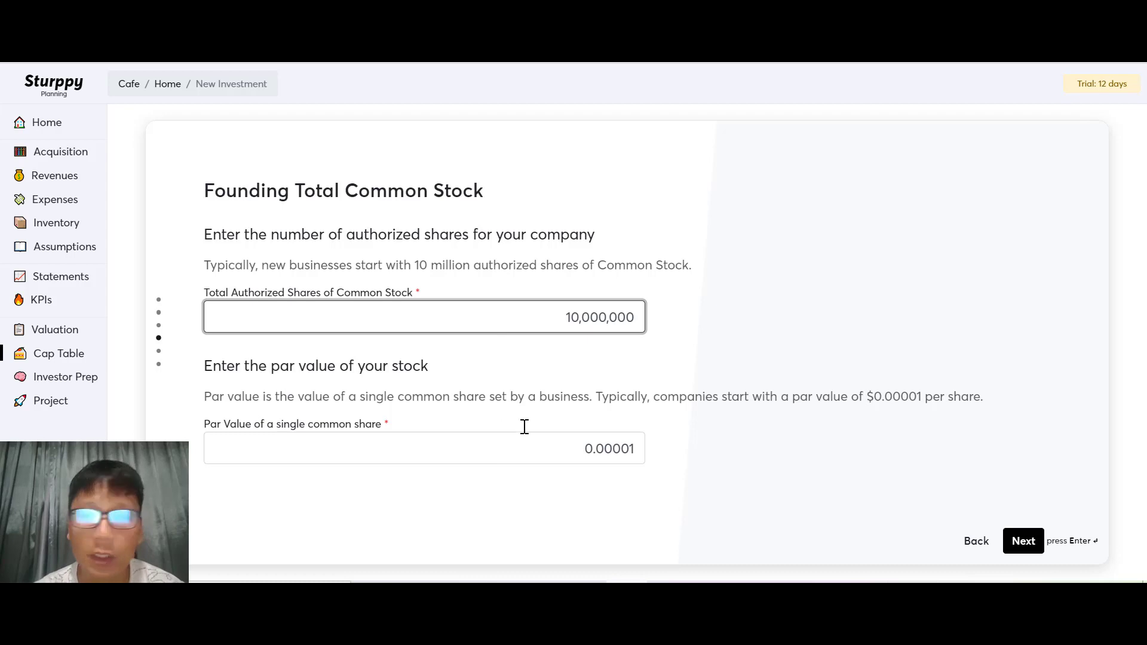
click(1021, 530)
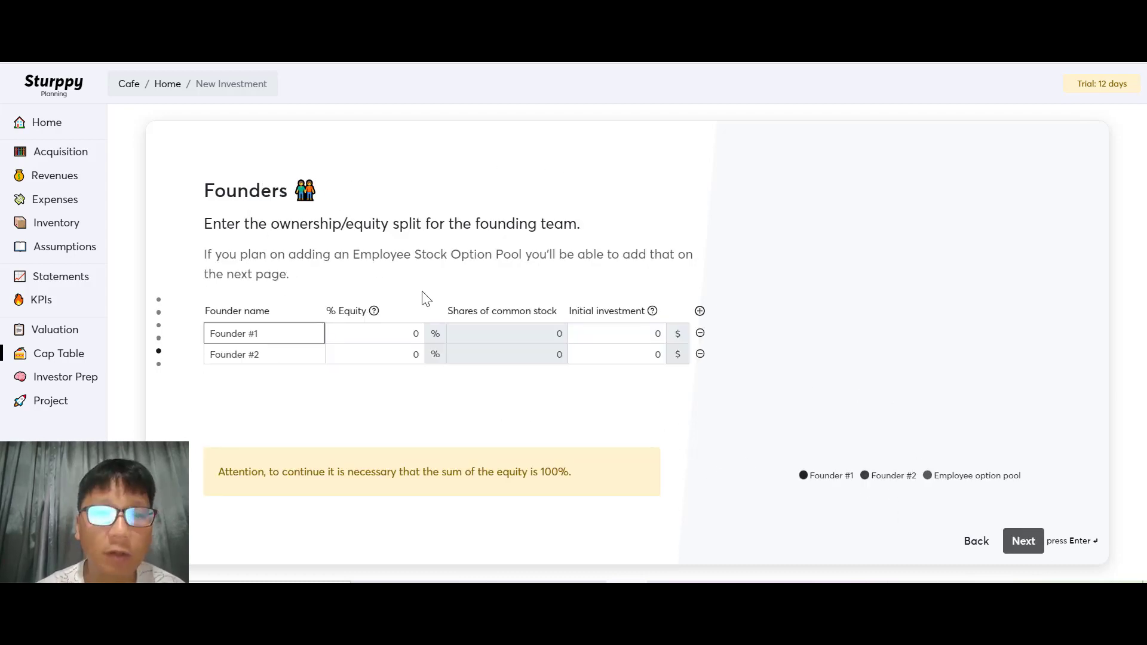
Step: Split the founding equity by giving Founder #1 and Founder #2 50% each
click(387, 339)
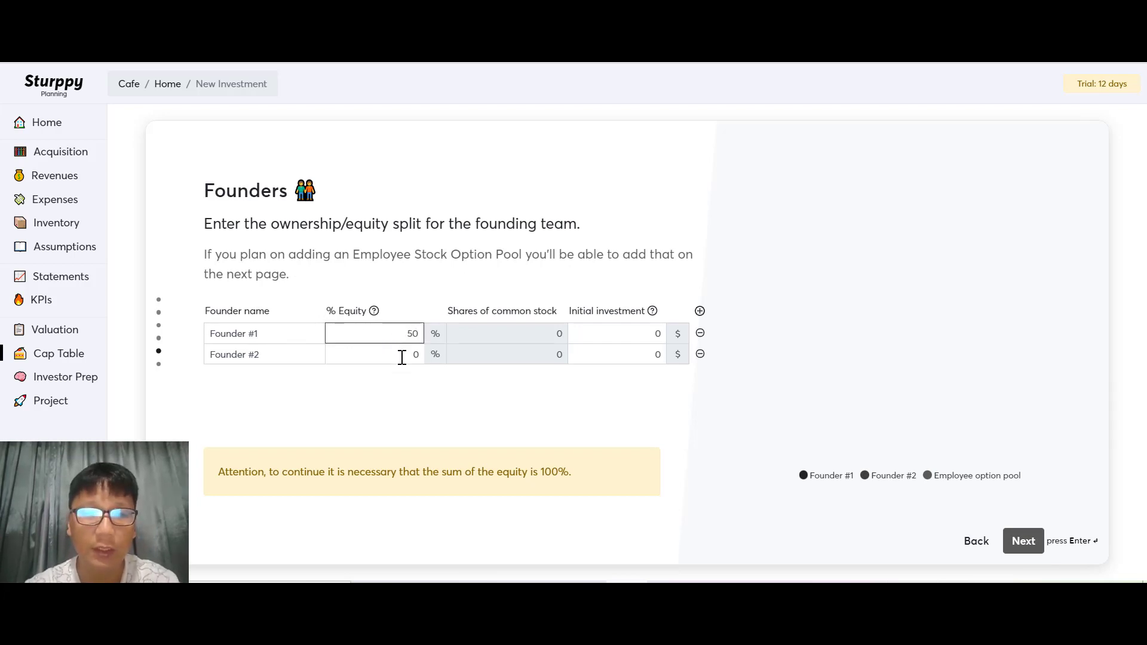
click(402, 356)
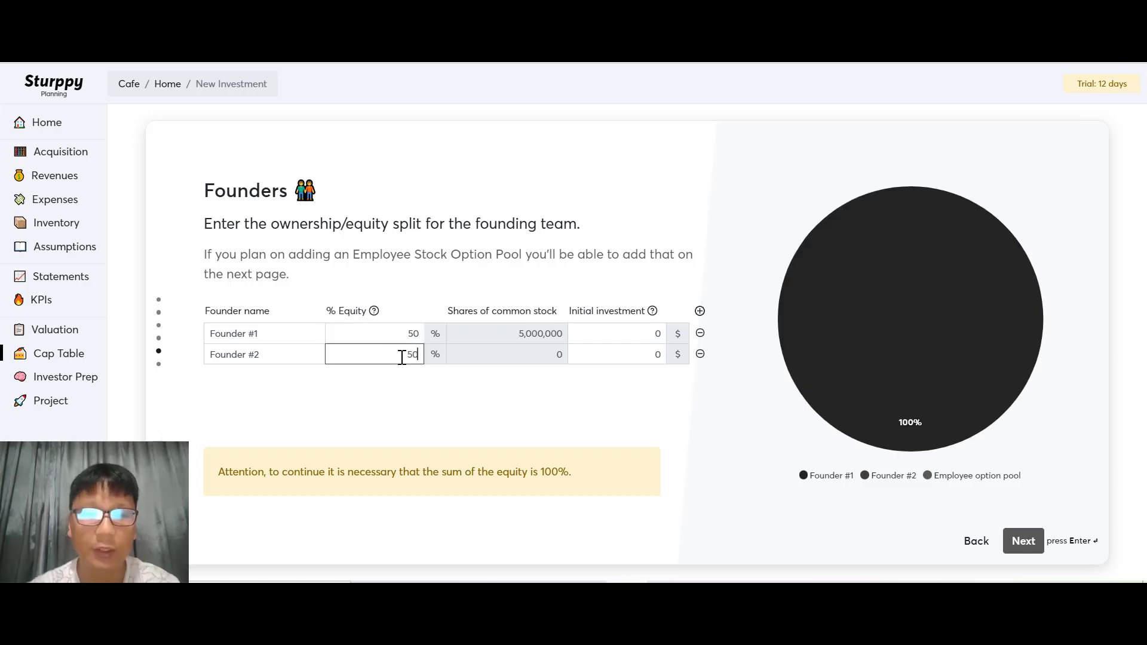
text(50)
click(637, 138)
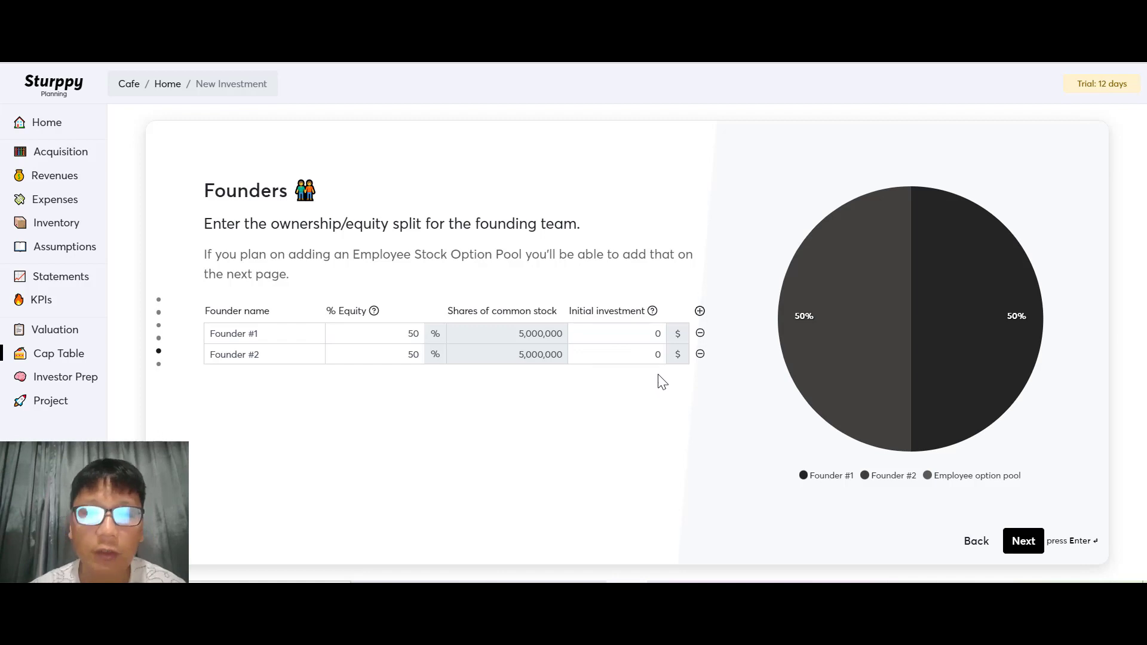
Step: Set both founders' initial investment to $1,000 and complete the cap table without allocating equity to the employee option pool
click(640, 334)
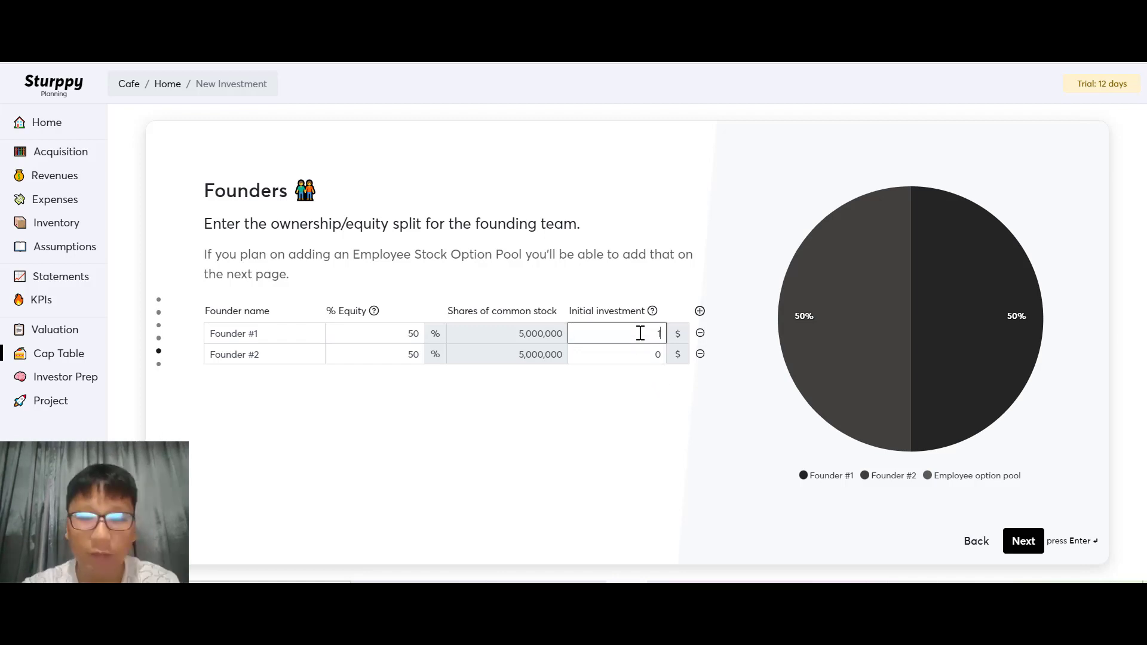
click(649, 356)
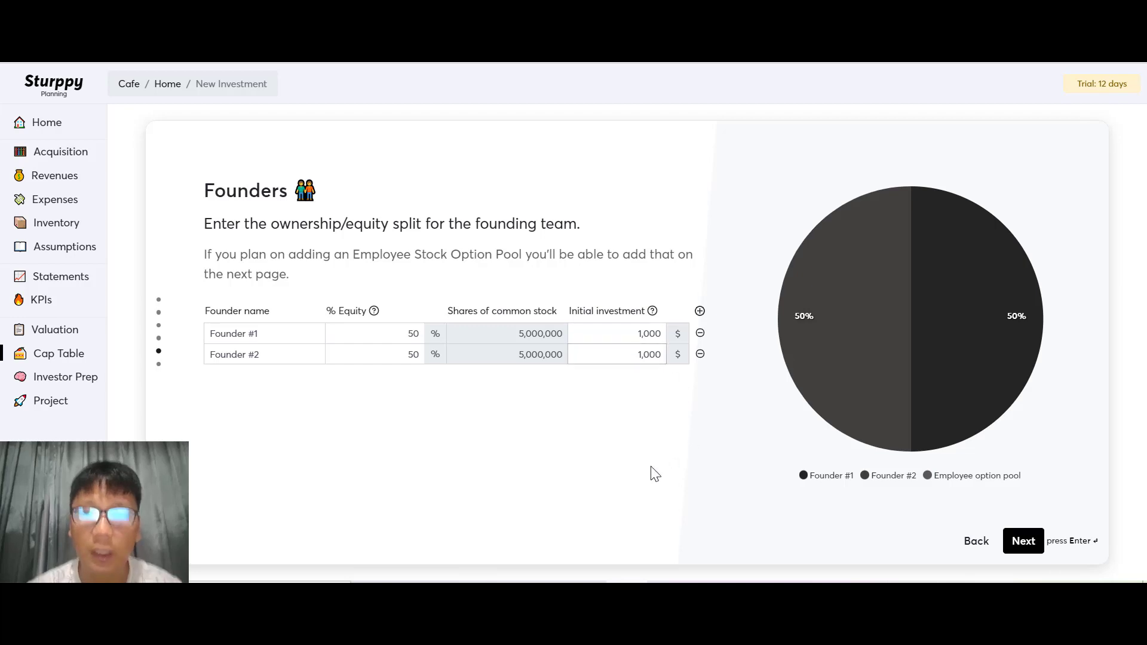
click(1022, 548)
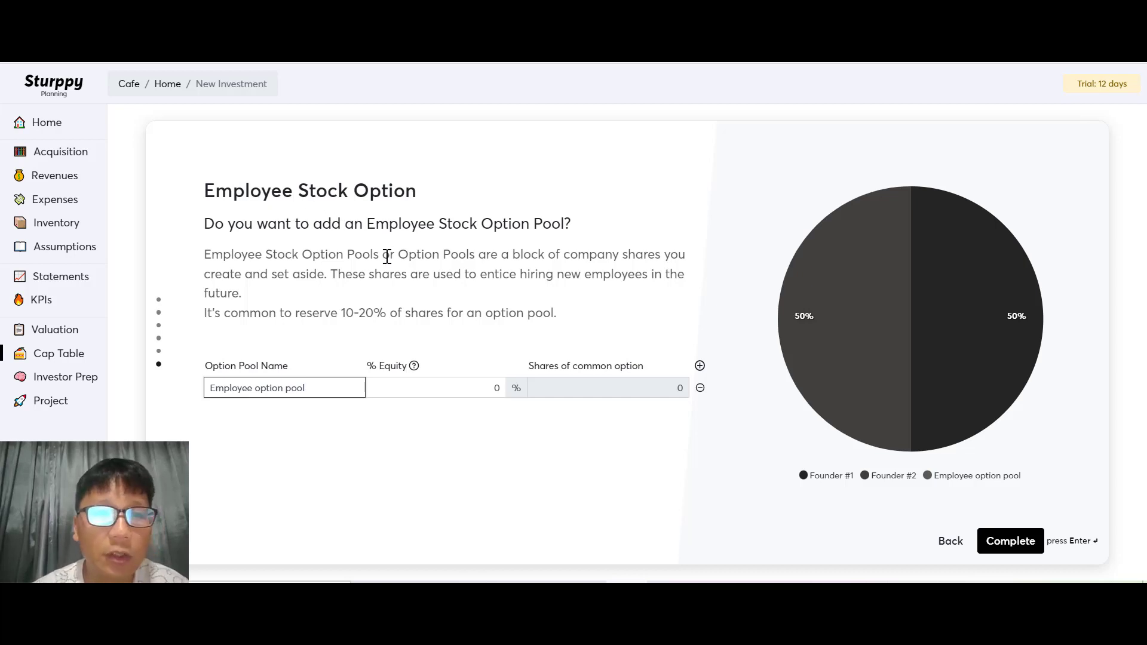
click(1015, 541)
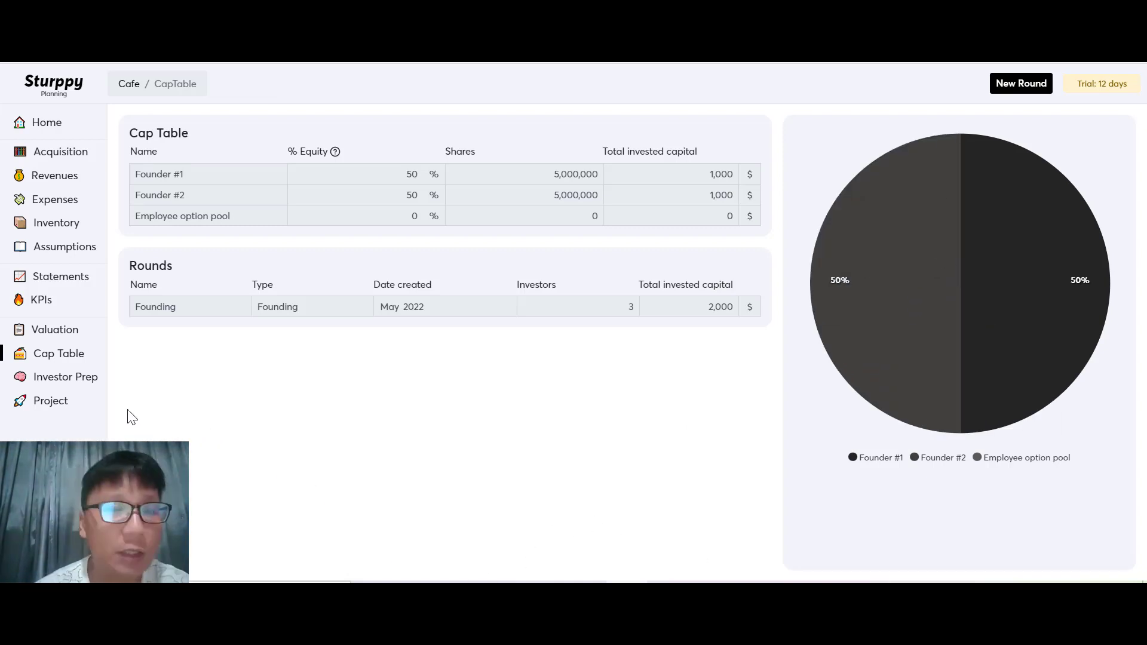
Step: Review the remaining onboarding steps on the home page and flip the revenue growth question card in Investor Prep
click(47, 126)
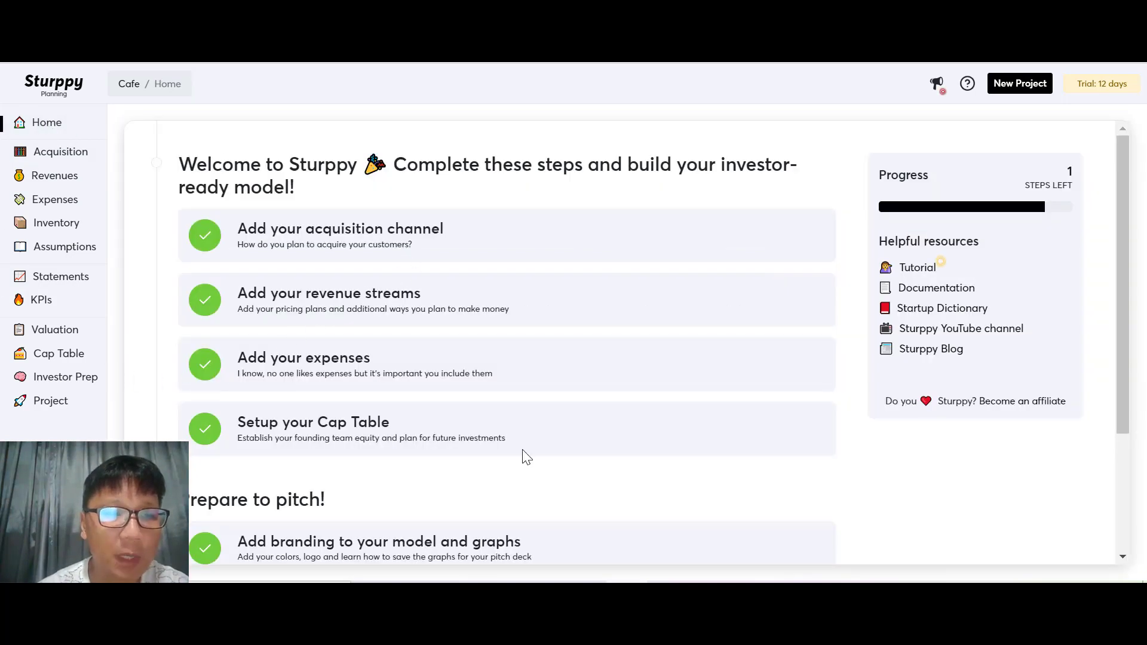
scroll(525, 457, down, 3)
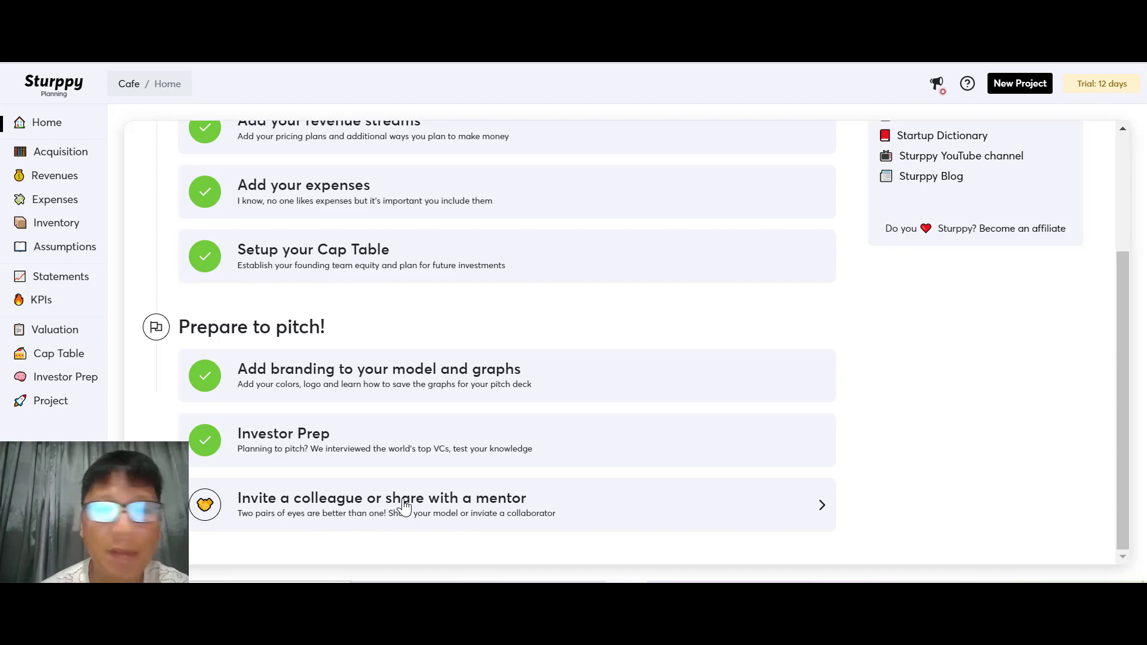
click(76, 382)
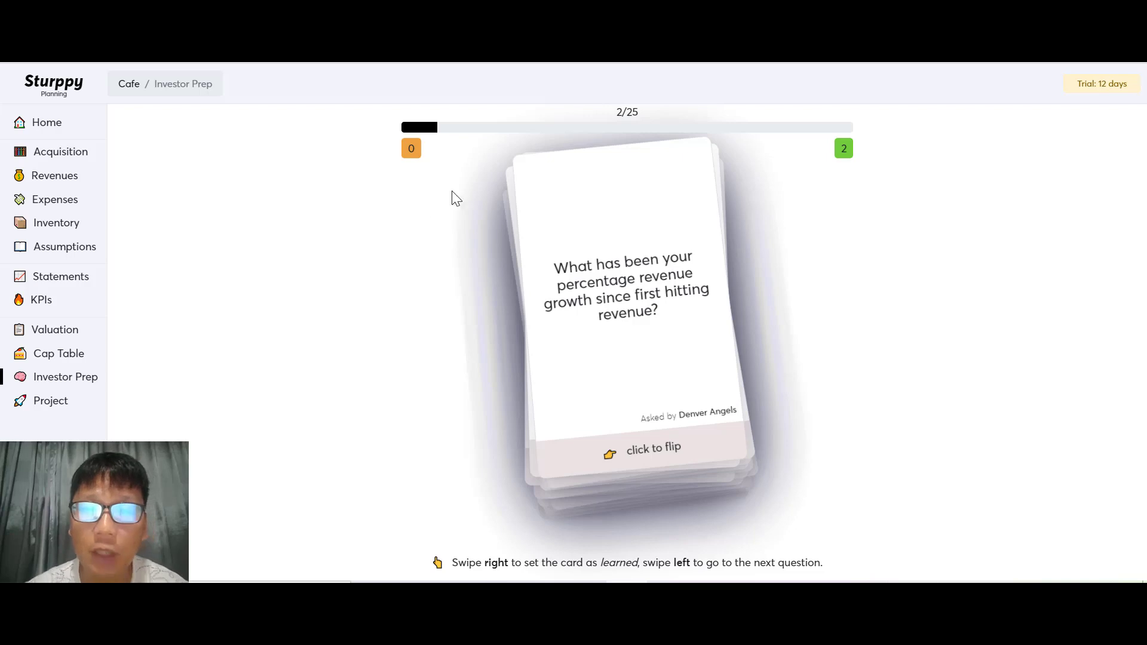
click(656, 456)
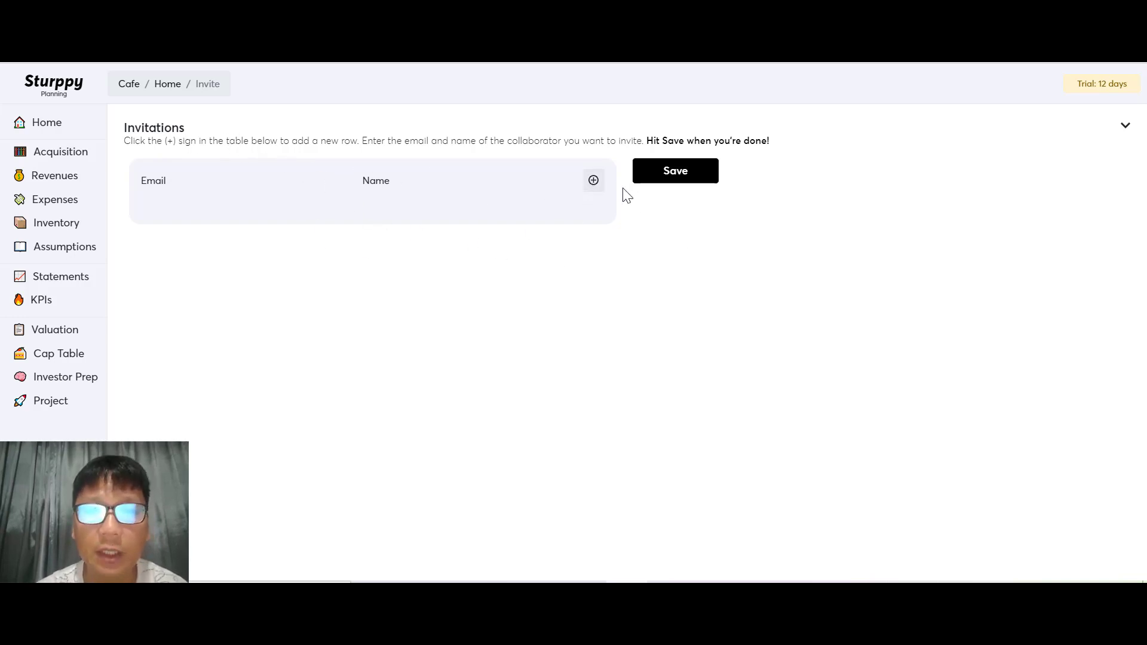
Step: Save the invitations without adding a collaborator, and switch to the AppSumo page to view the license tiers
click(676, 178)
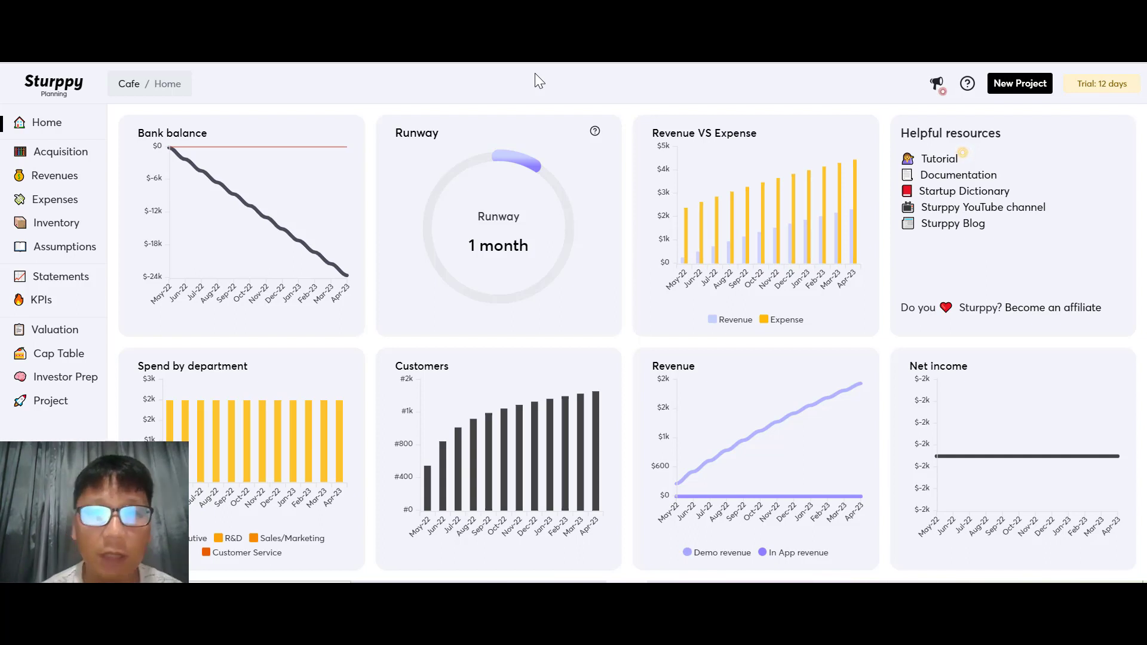
click(359, 10)
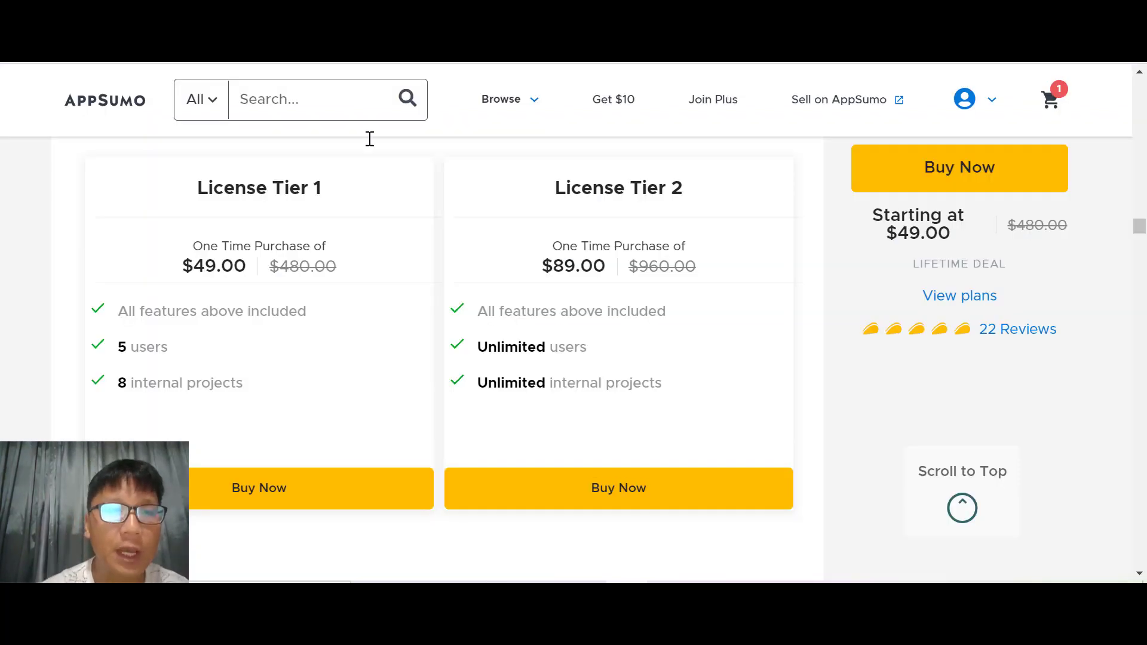